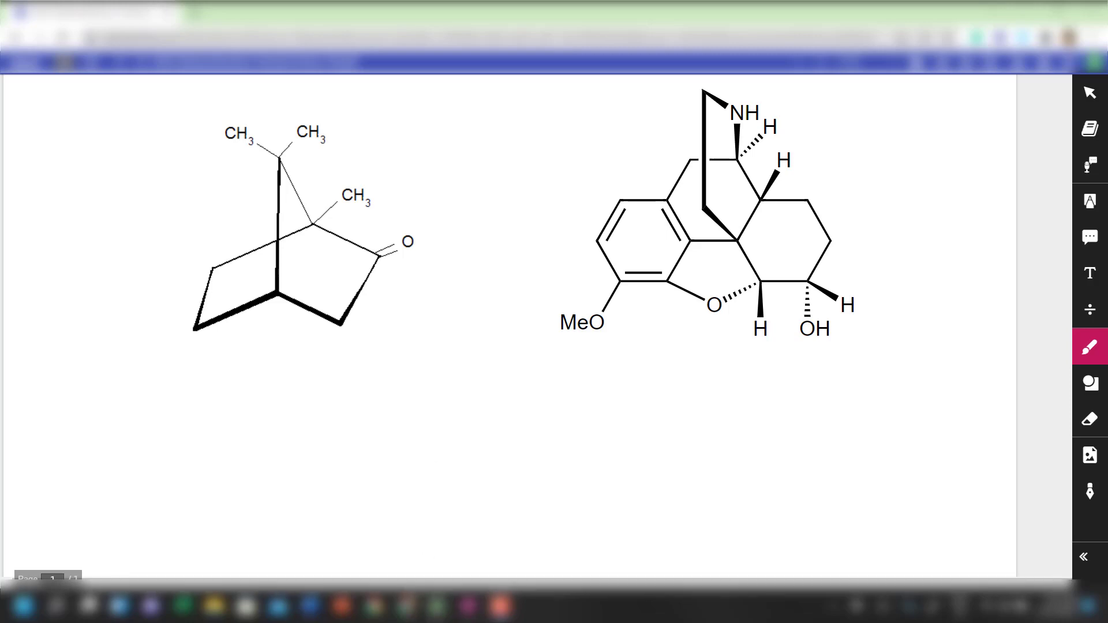
Bring the empty ChemDraw document to the front from the taskbar.
left_click(437, 606)
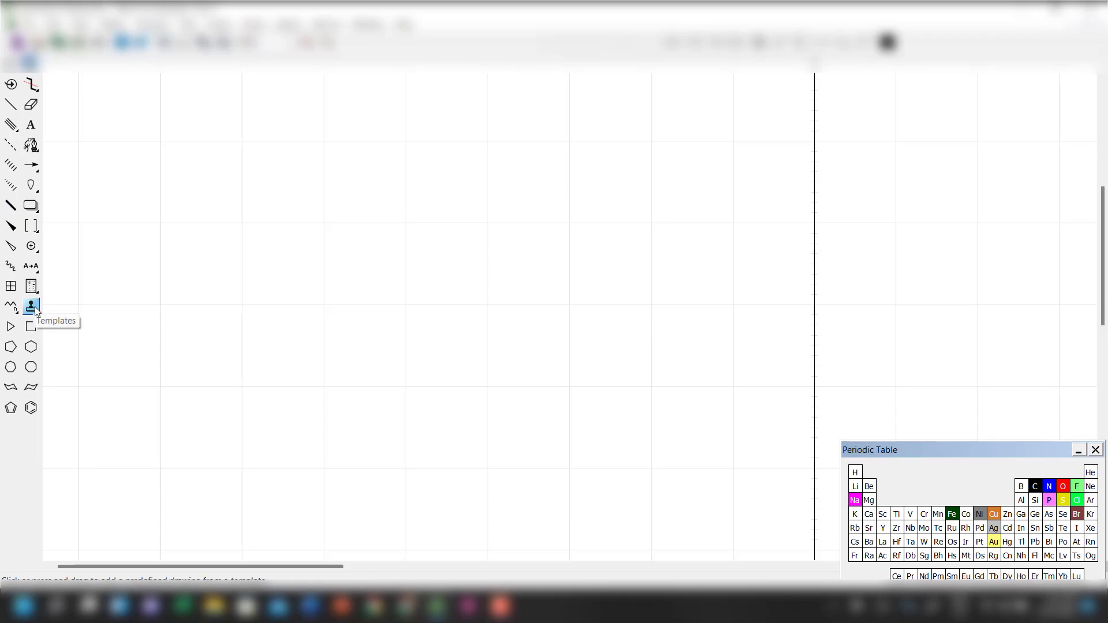
Place a norbornane skeleton from the Bicyclics templates onto the canvas.
left_click(31, 307)
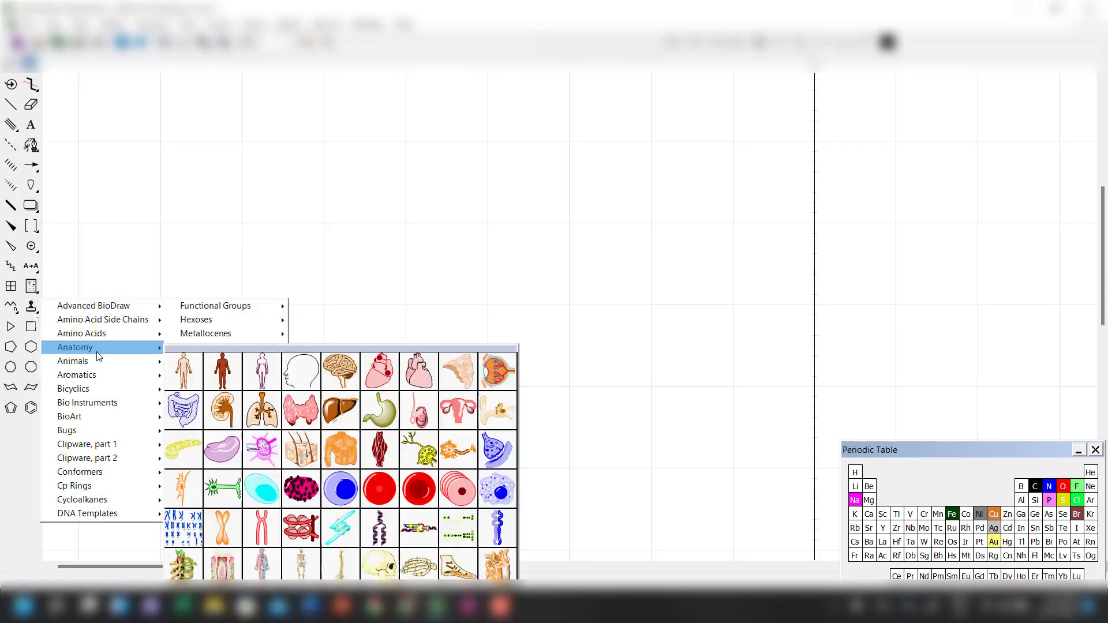
mouse_move(108, 389)
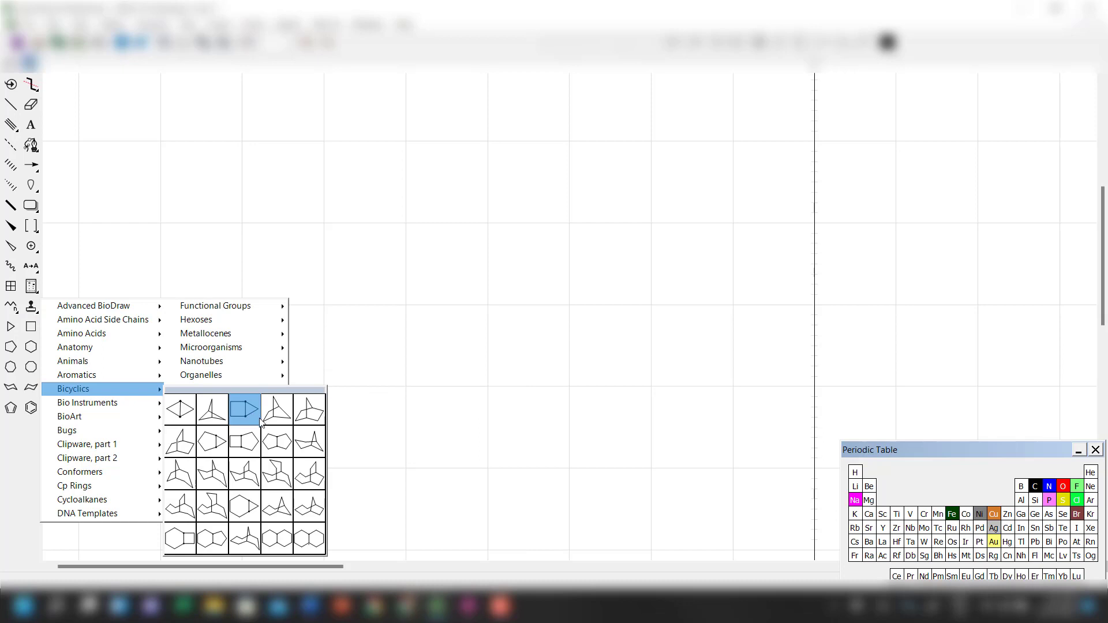
left_click(307, 421)
left_click(280, 303)
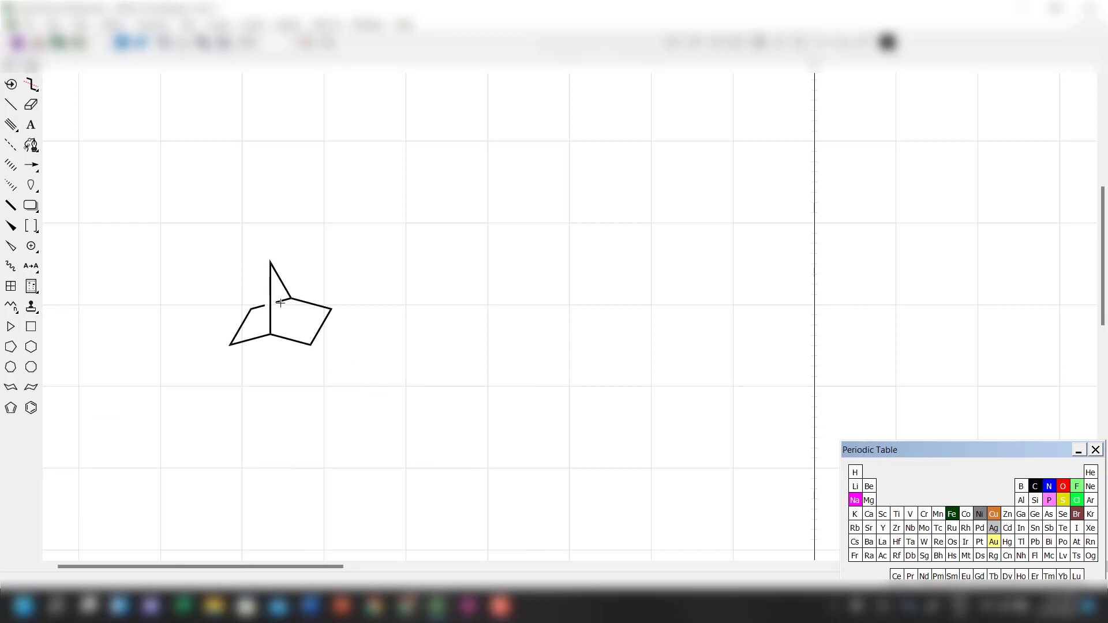
Add a bridgehead methyl, two bridge methyls, and a ring-carbon bond for the carbonyl.
left_click(12, 104)
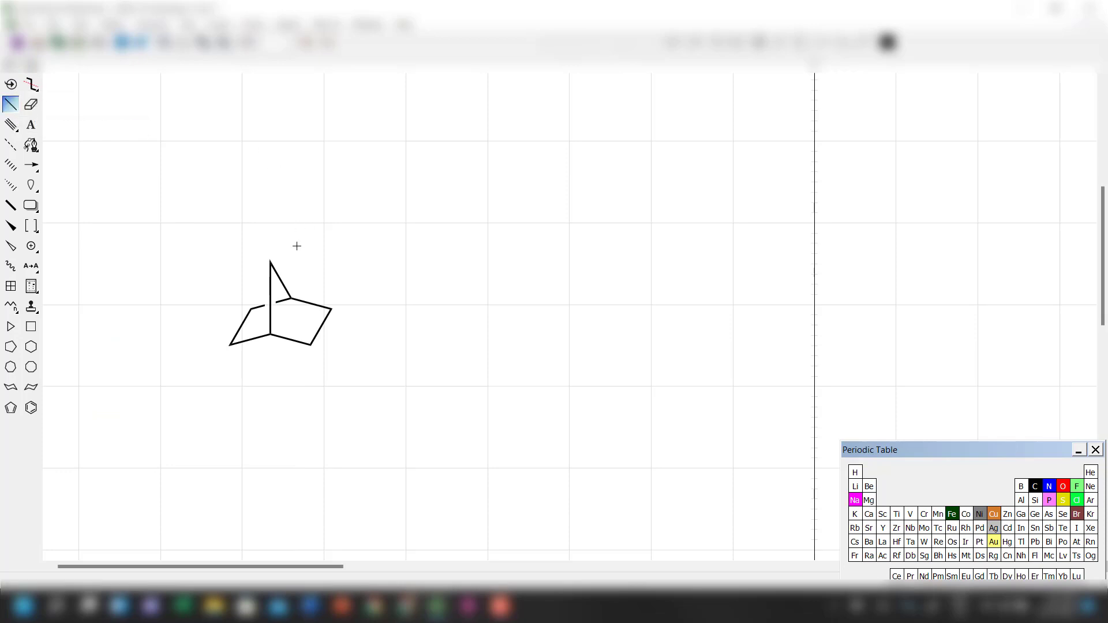
left_click_drag(293, 298, 313, 285)
left_click(270, 262)
left_click_drag(269, 261, 315, 230)
left_click(333, 308)
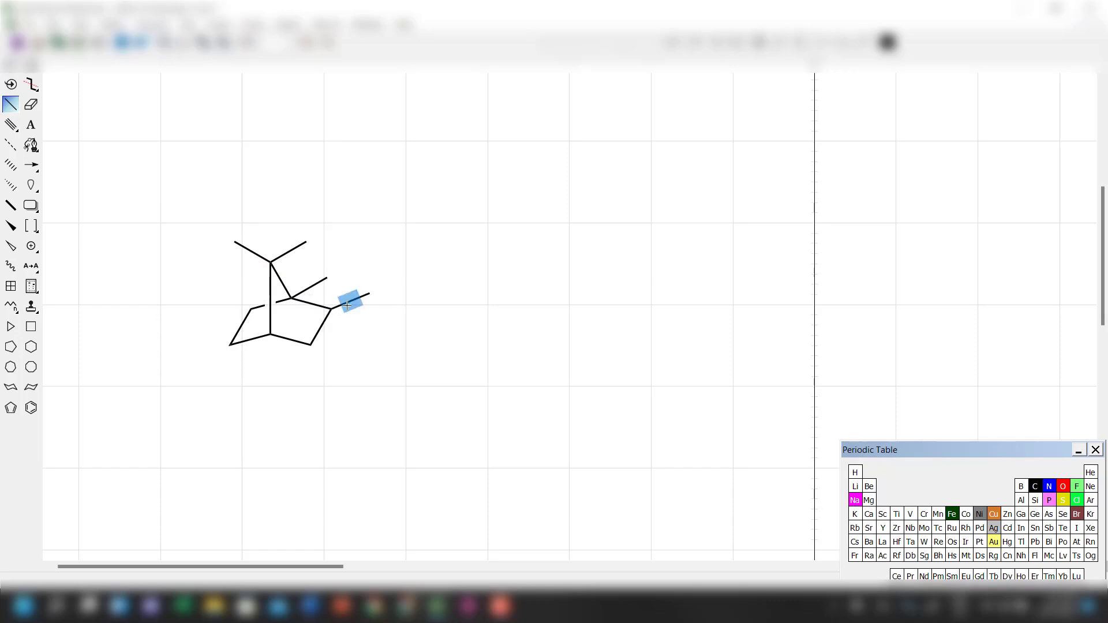
Make the new ring bond a double bond ending in oxygen, forming the C=O.
left_click(350, 300)
left_click(1063, 487)
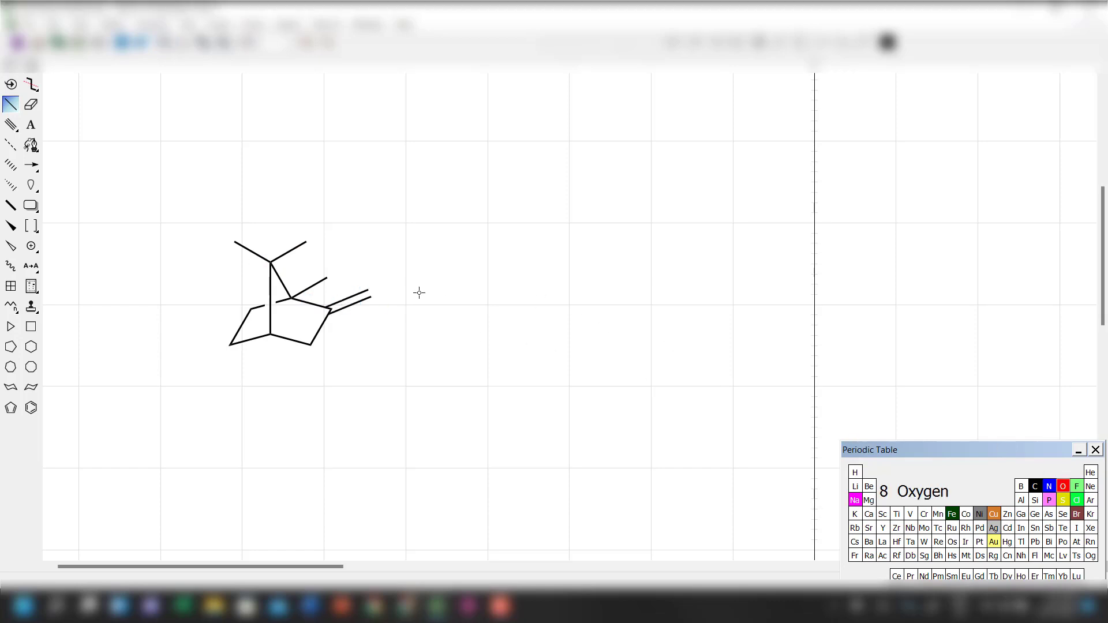
left_click(372, 293)
key("ctrl+a")
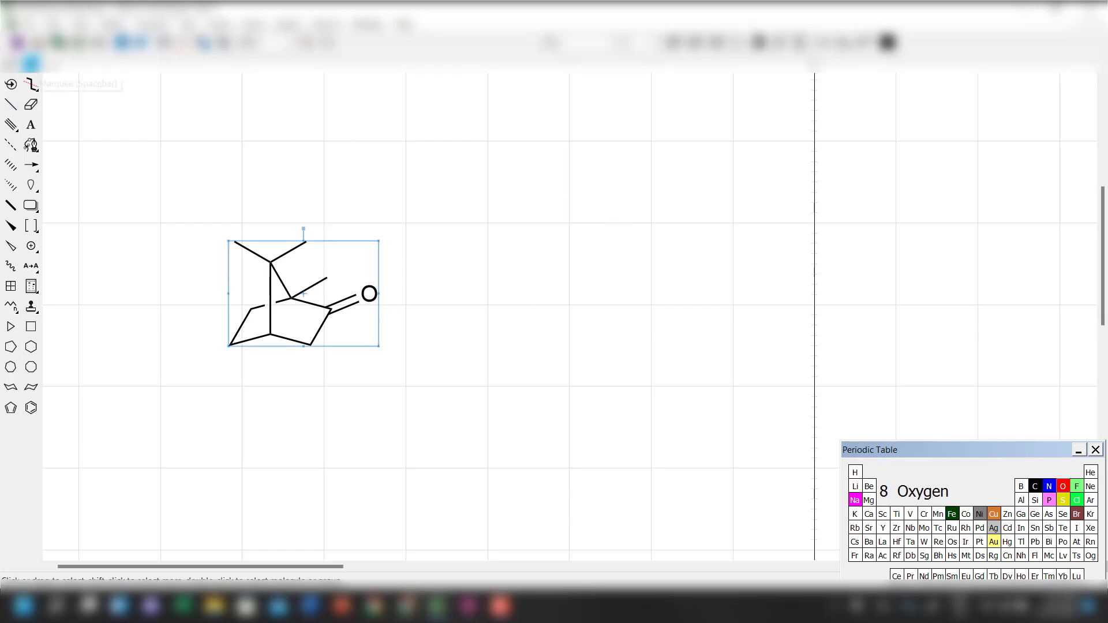
left_click(412, 143)
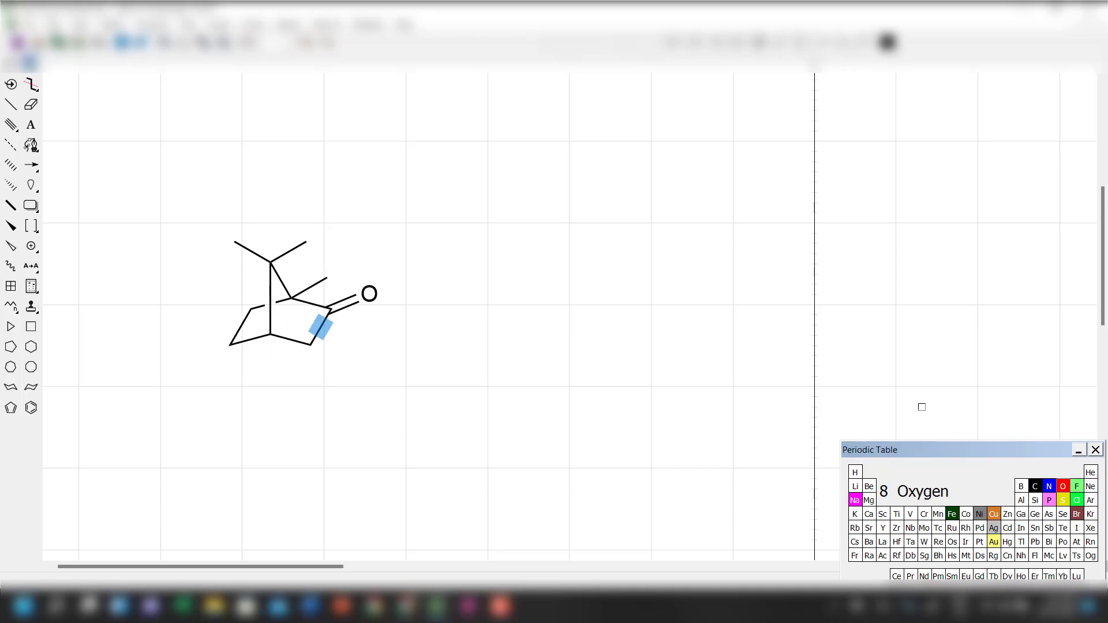
Draw a trial H on the lower bridgehead, then erase it and its bond.
left_click(11, 104)
left_click_drag(270, 335, 250, 370)
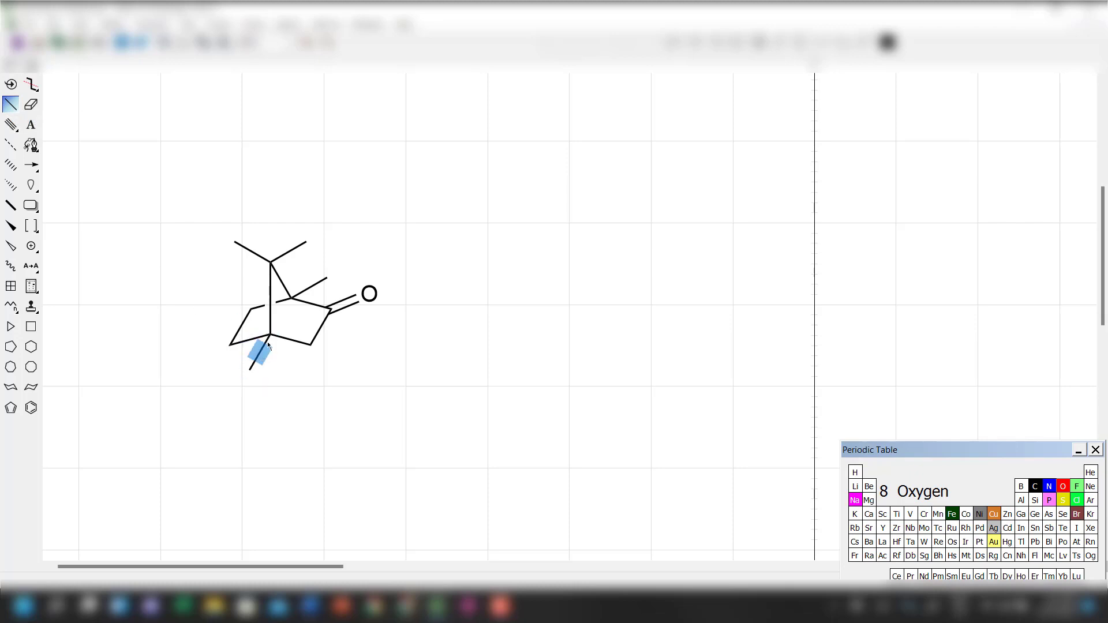
left_click(854, 473)
left_click(247, 372)
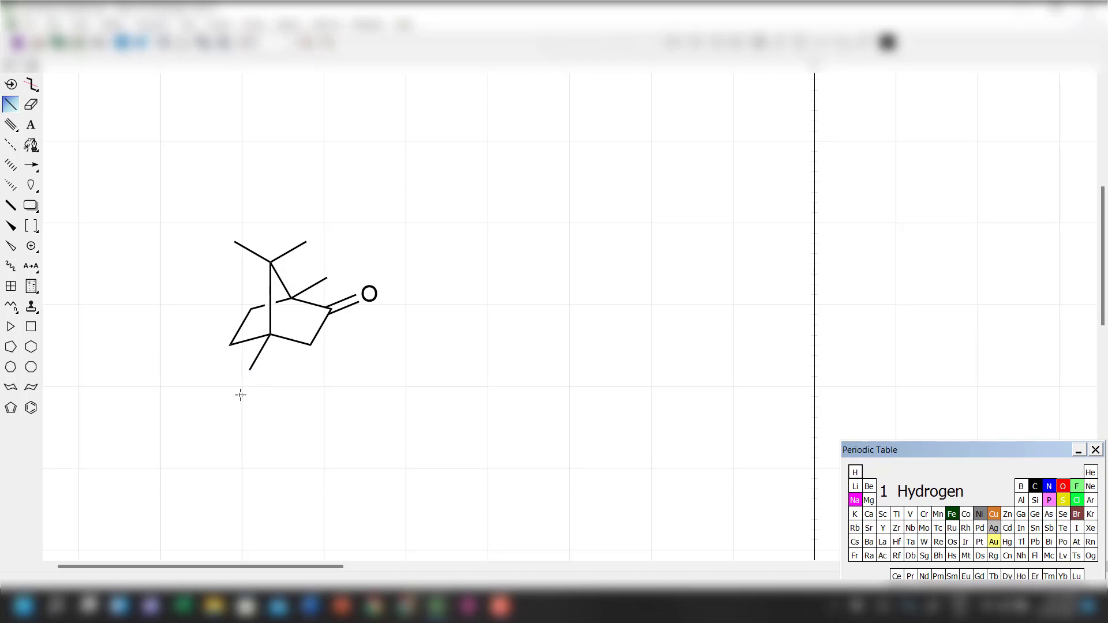
left_click(32, 101)
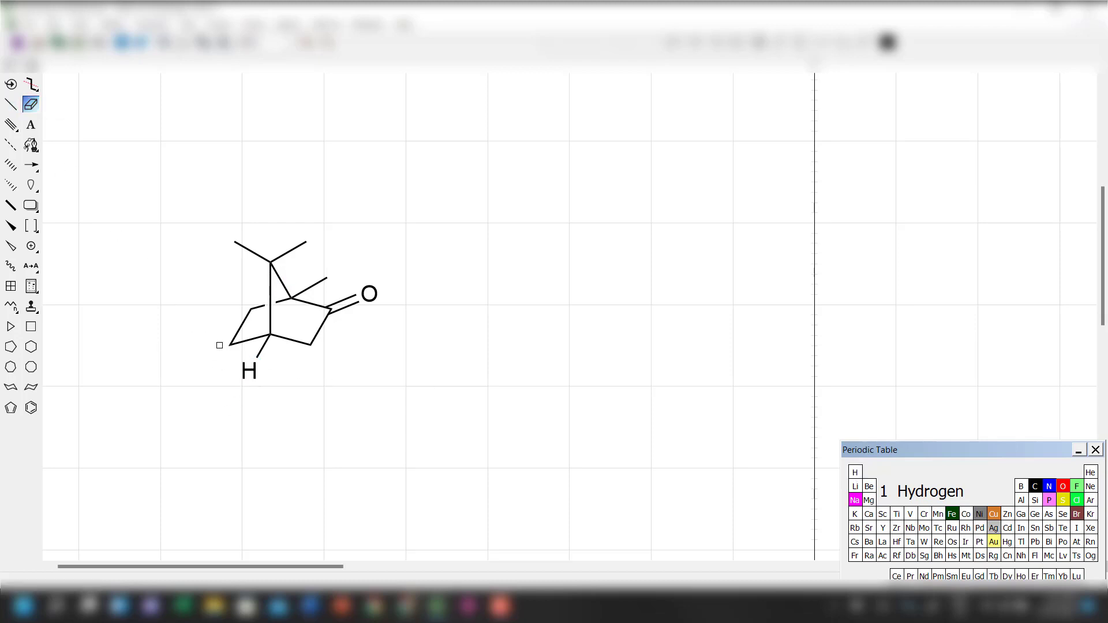
left_click(257, 370)
left_click(252, 365)
Marquee-select the entire camphor structure.
left_click(29, 63)
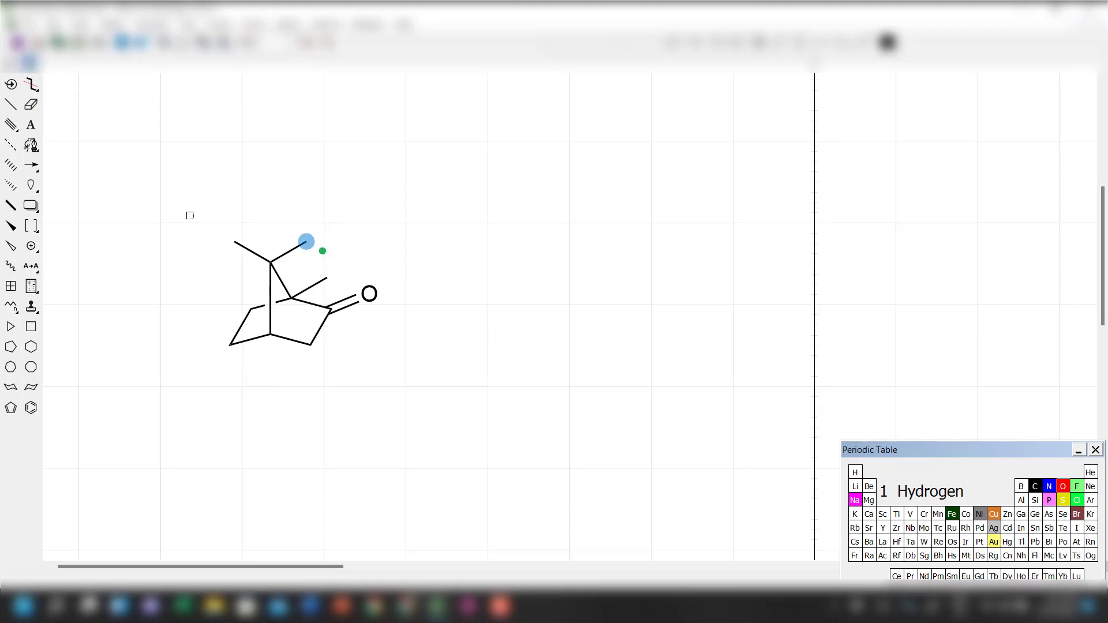
left_click_drag(188, 189, 247, 294)
left_click_drag(426, 405, 442, 409)
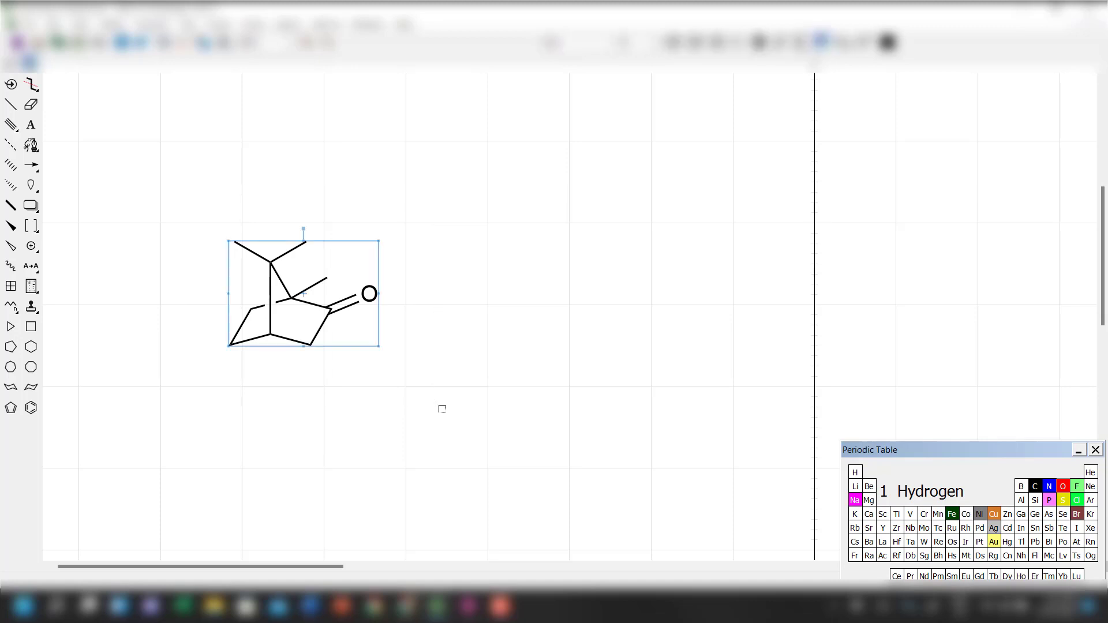
Paste camphor into Chem3D and run MM2 Minimize Energy, reaching 29.2007 kcal/mol.
left_click(478, 606)
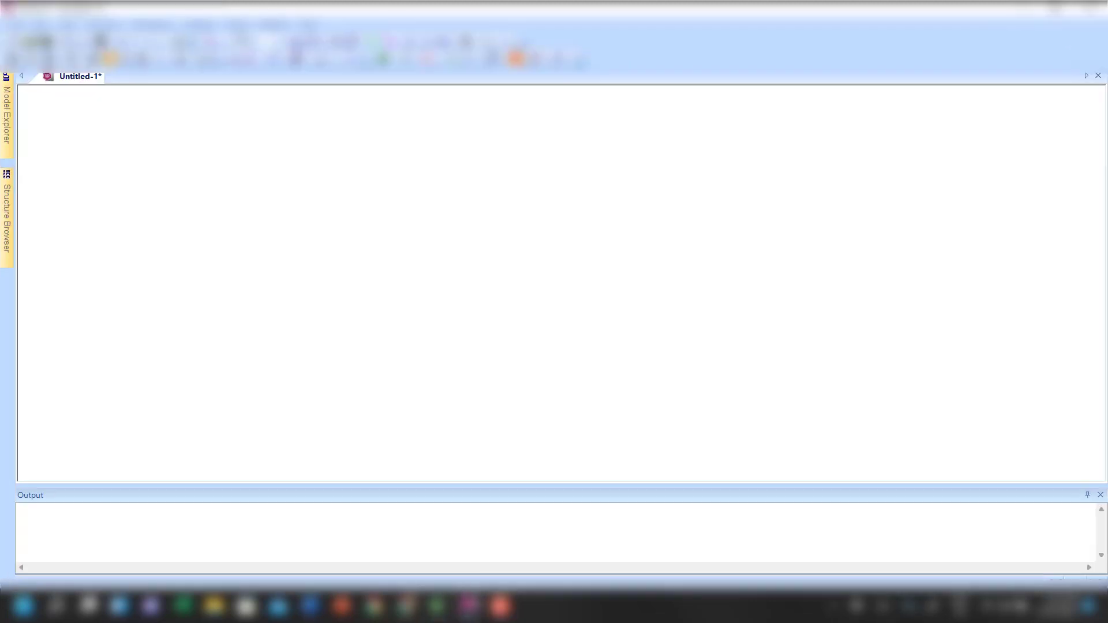
key("ctrl+v")
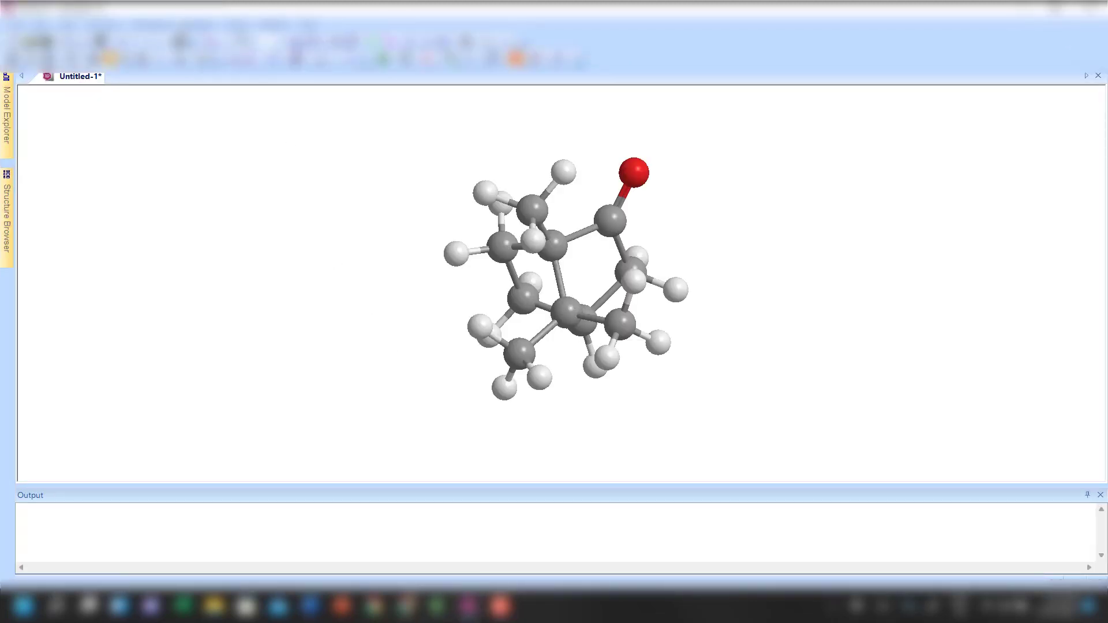
left_click(156, 23)
mouse_move(176, 91)
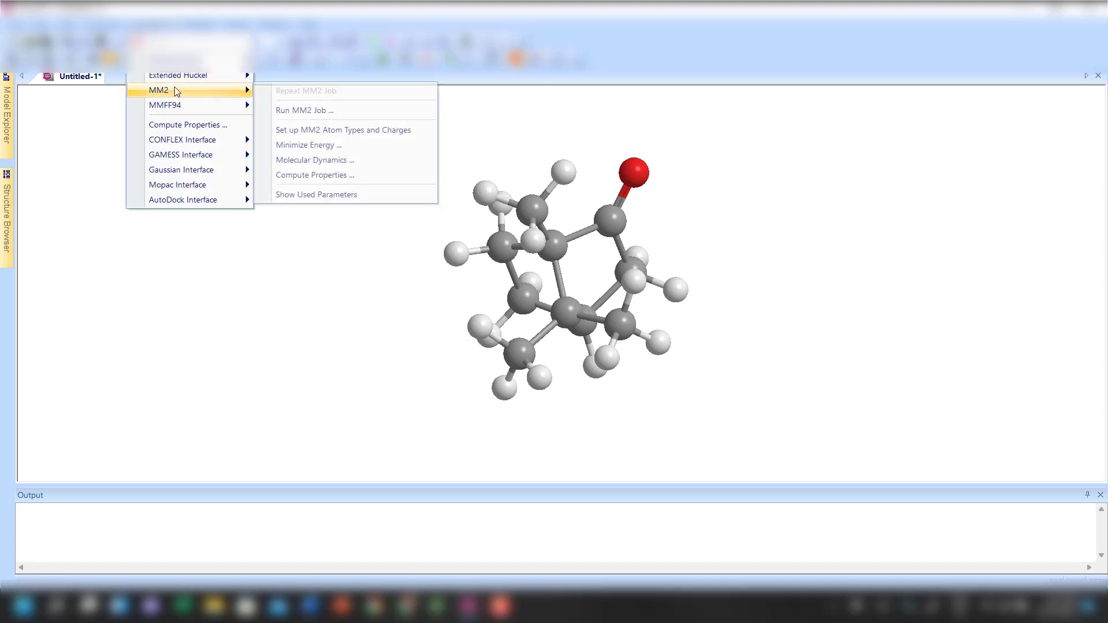
left_click(311, 145)
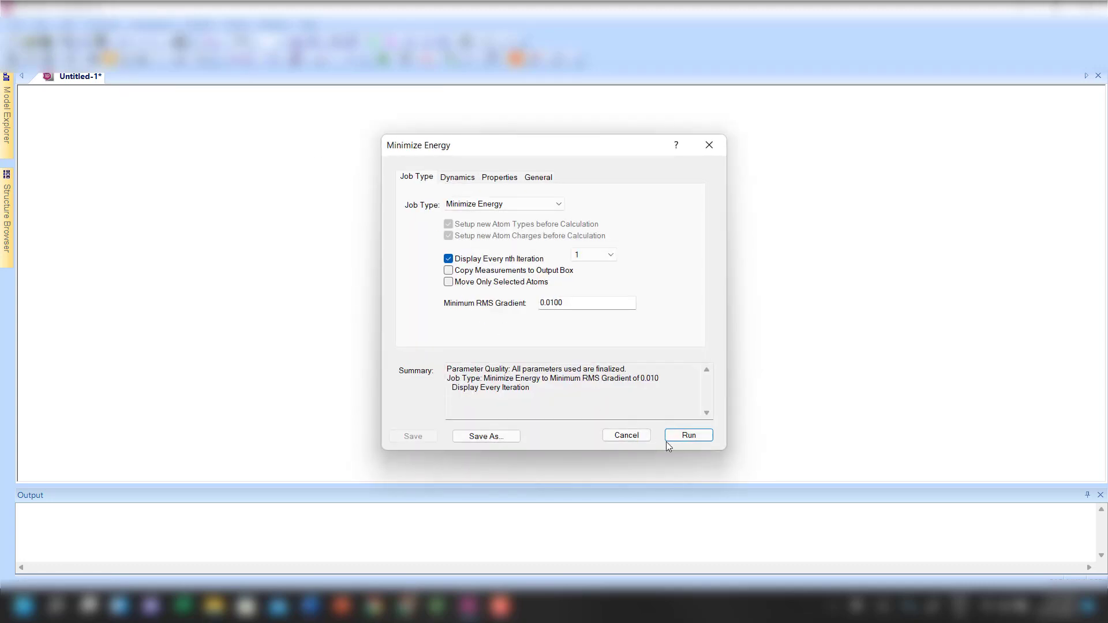
left_click(683, 435)
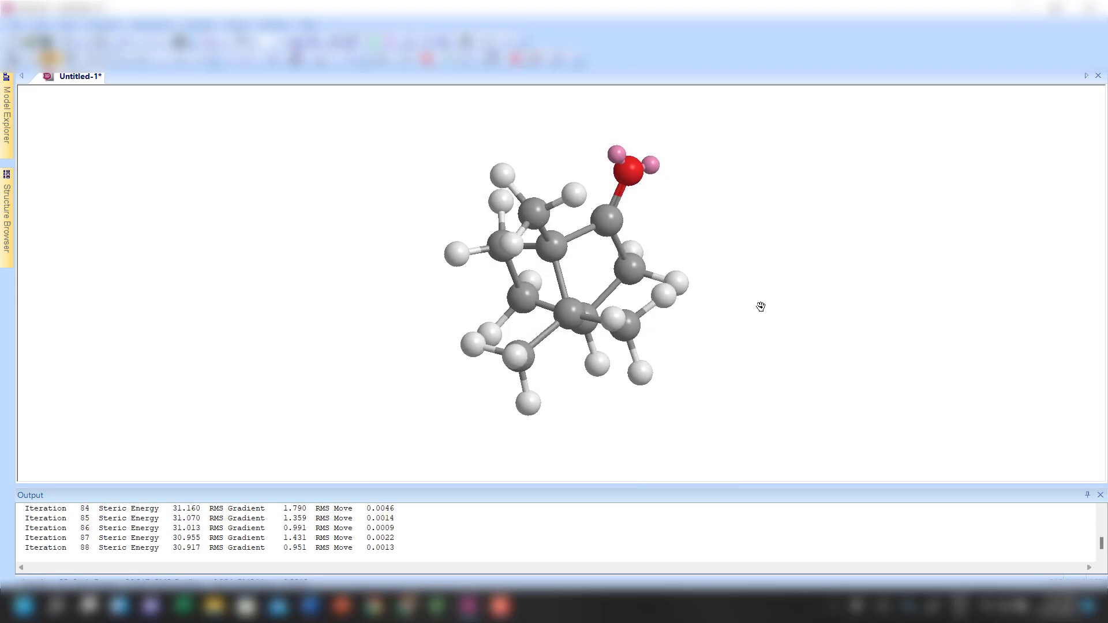
left_click_drag(620, 404, 554, 462)
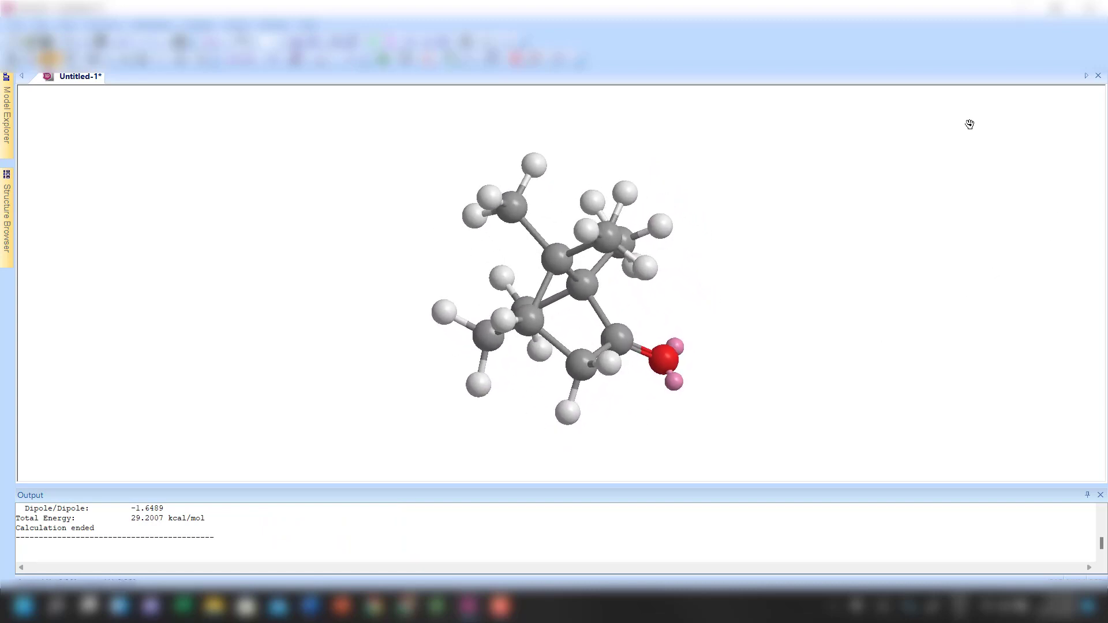
left_click_drag(887, 92, 663, 315)
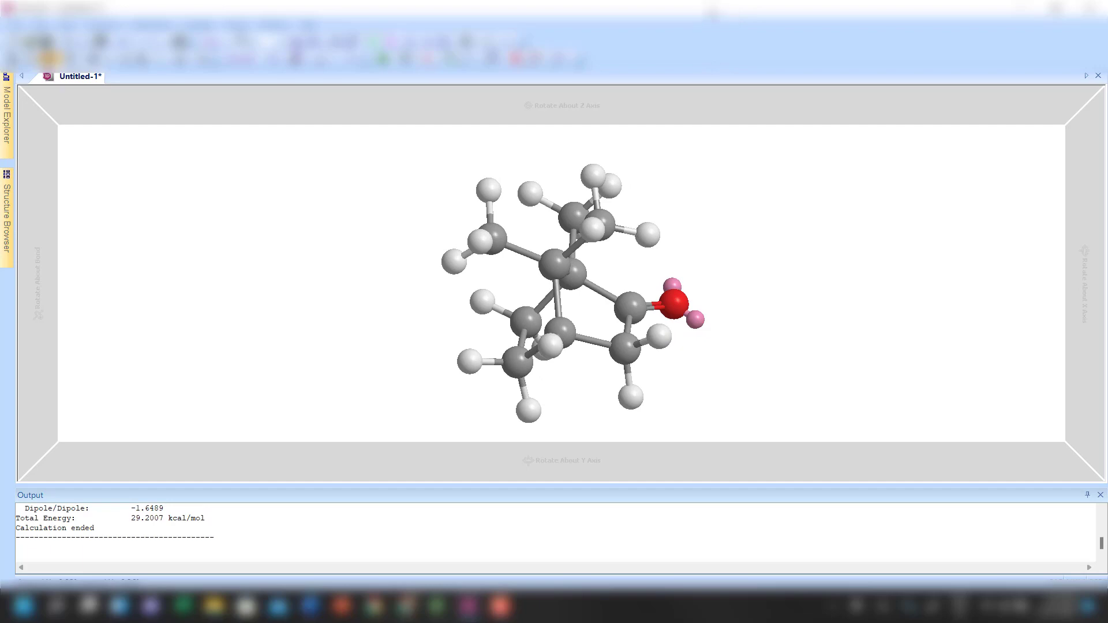
Shrink and position the Chem3D window beside the ChemDraw drawing.
double_click(694, 7)
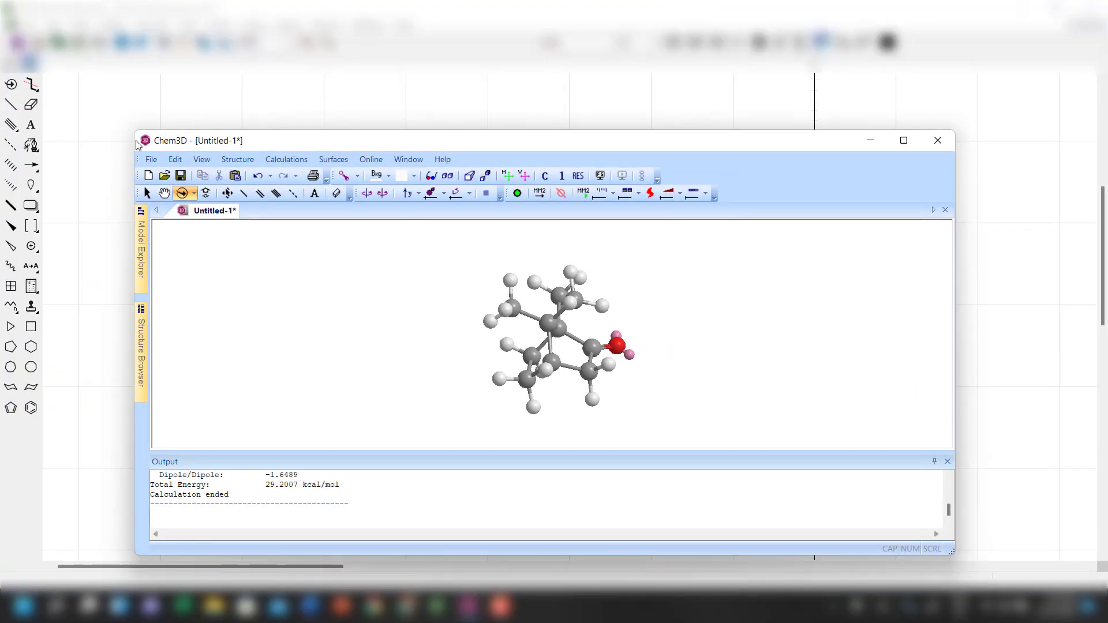
left_click_drag(132, 130, 489, 56)
left_click_drag(679, 93, 607, 23)
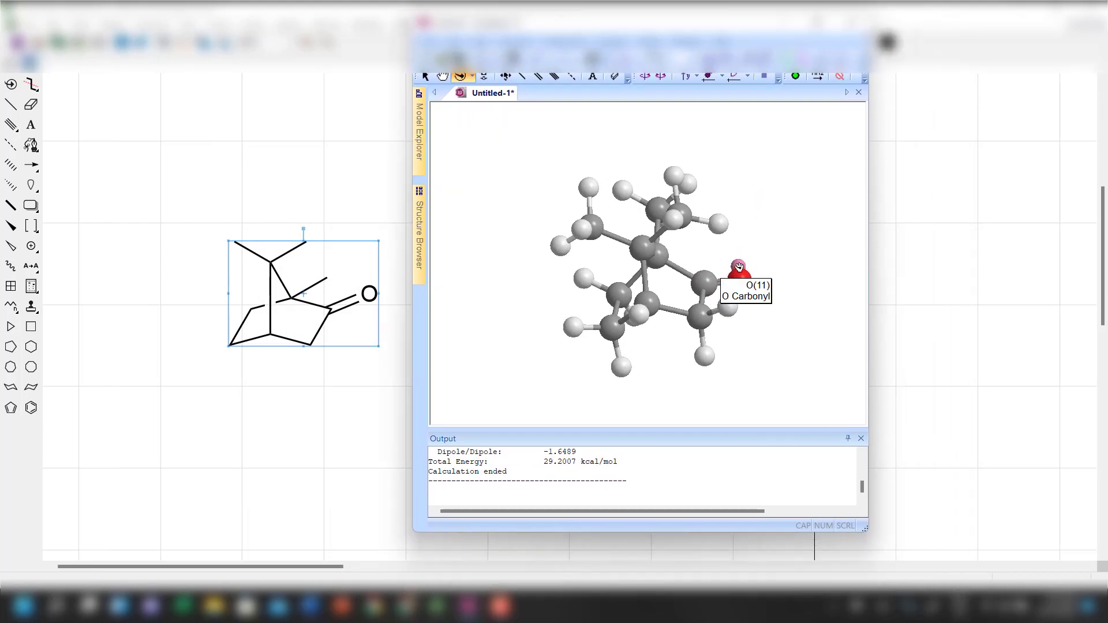
Rotate and zoom the camphor model to inspect the bridgehead and ketone.
left_click_drag(737, 277, 658, 286)
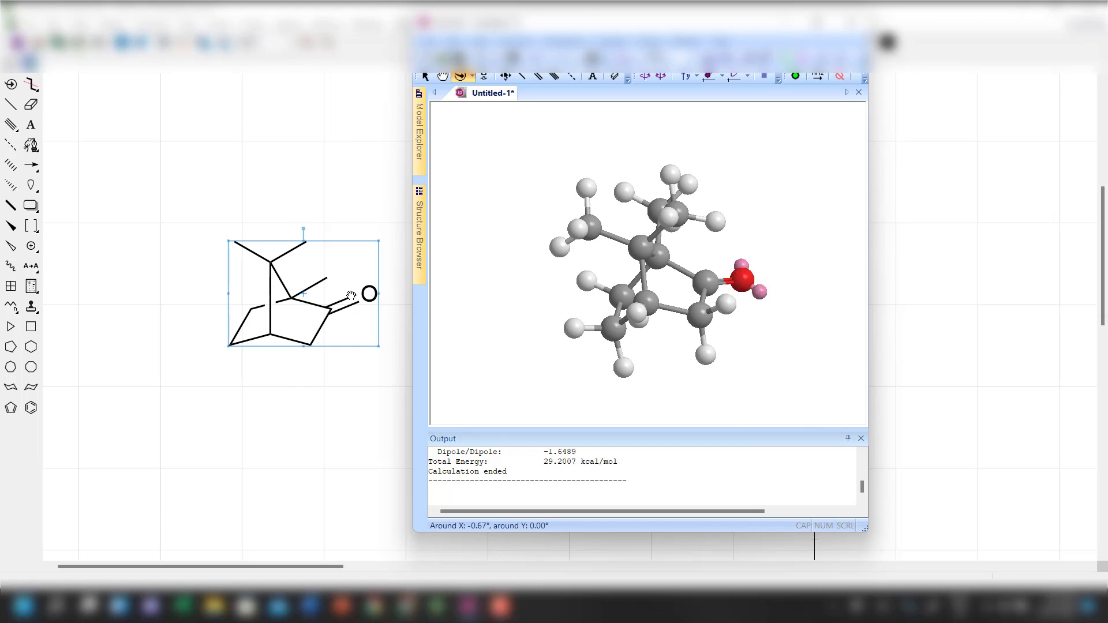
left_click_drag(663, 315, 671, 243)
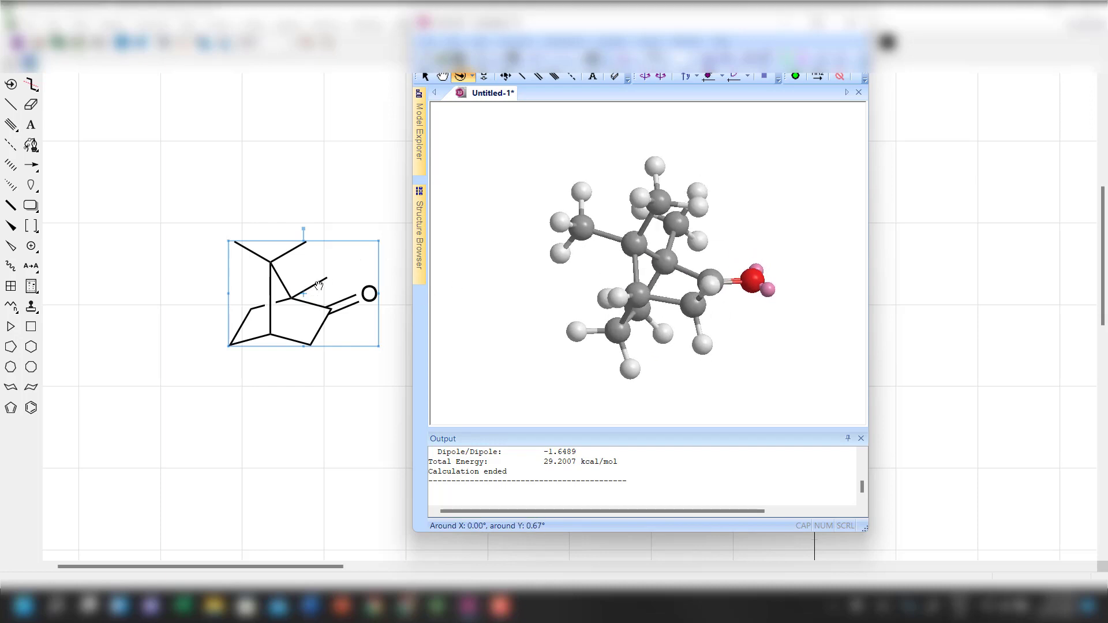
left_click_drag(642, 294, 632, 310)
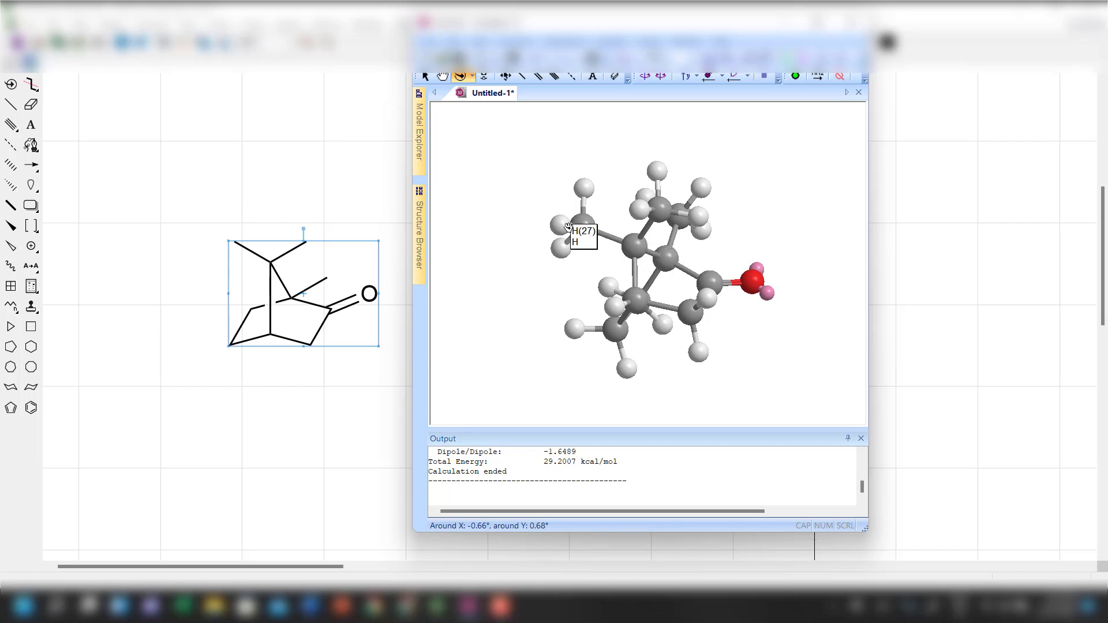
left_click_drag(655, 217, 623, 243)
scroll(552, 240, "up", 5)
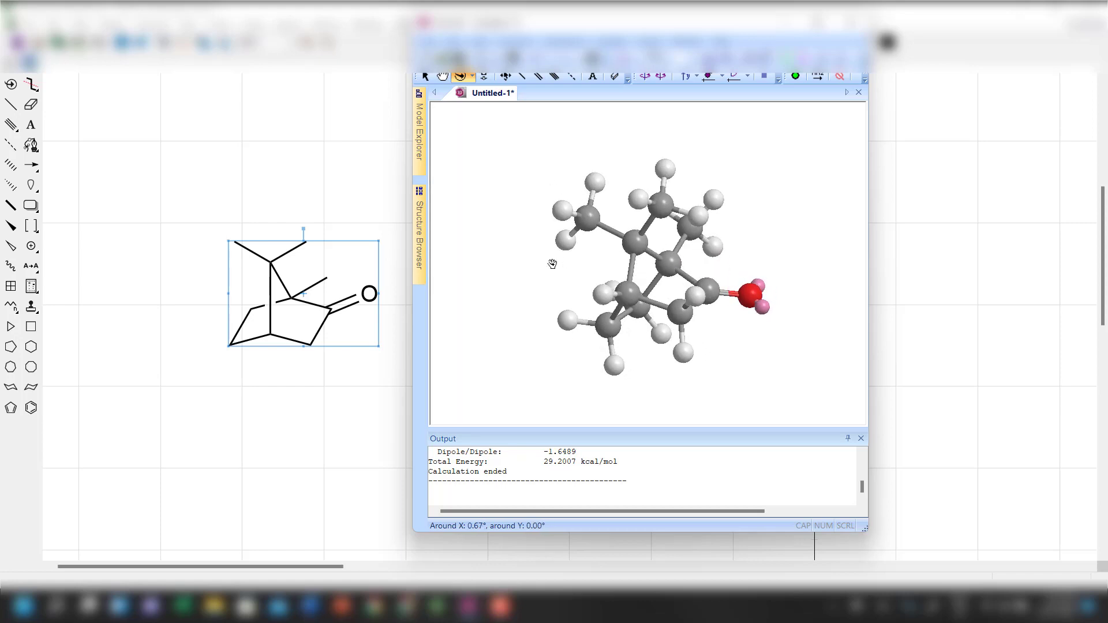
left_click_drag(553, 263, 641, 224)
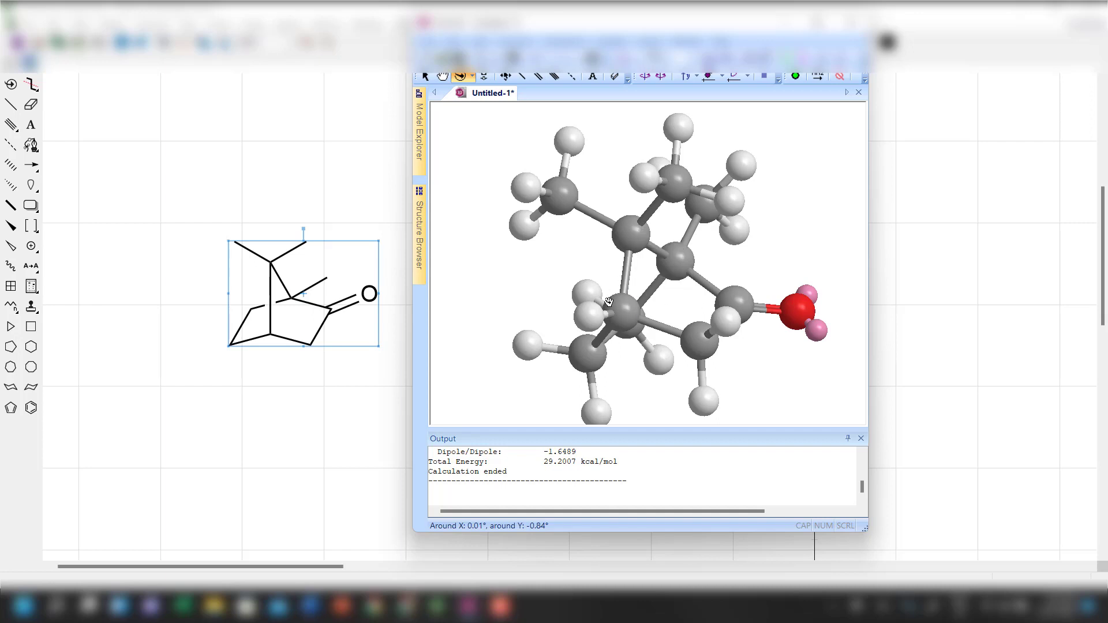
left_click_drag(638, 285, 623, 291)
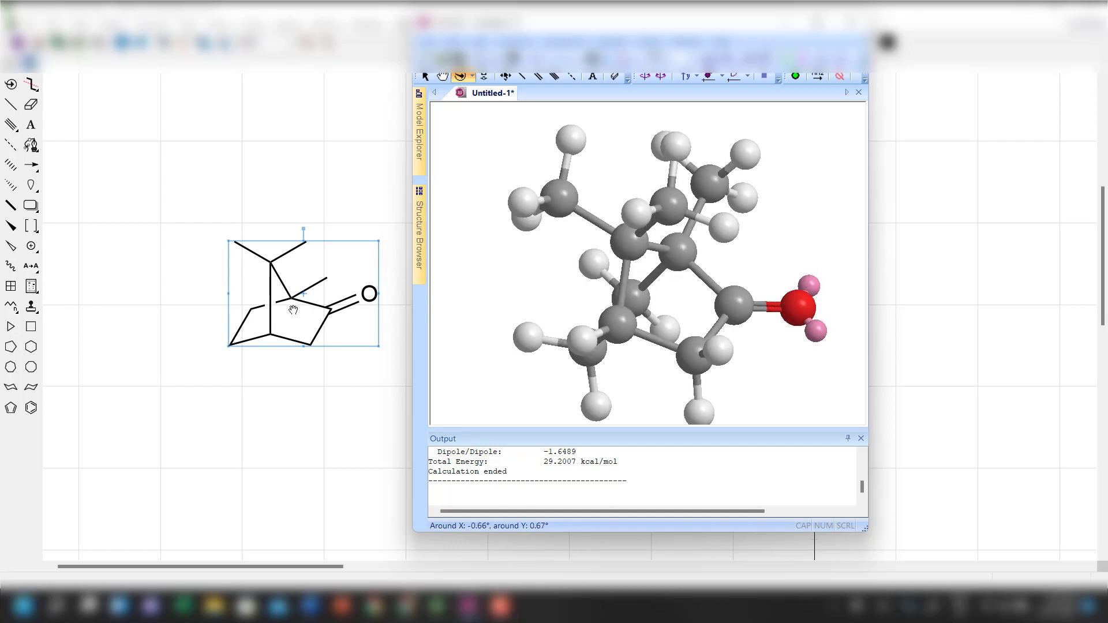
left_click_drag(589, 353, 611, 376)
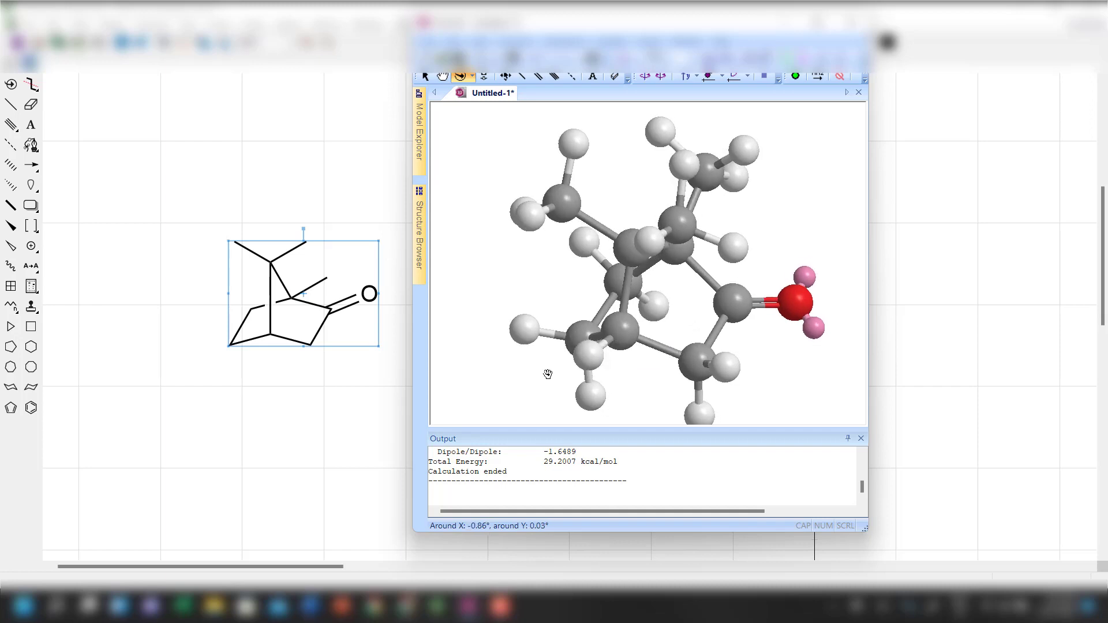
left_click_drag(605, 366, 630, 303)
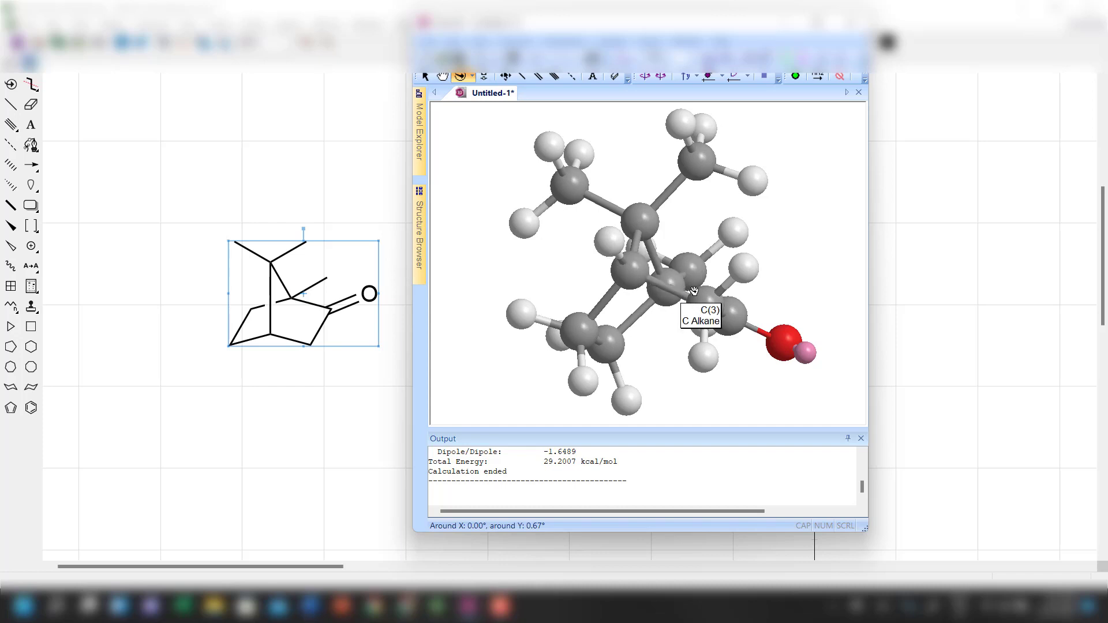
mouse_move(691, 311)
left_mouse_down()
mouse_move(686, 336)
mouse_move(638, 357)
mouse_move(635, 388)
mouse_move(682, 296)
left_mouse_up()
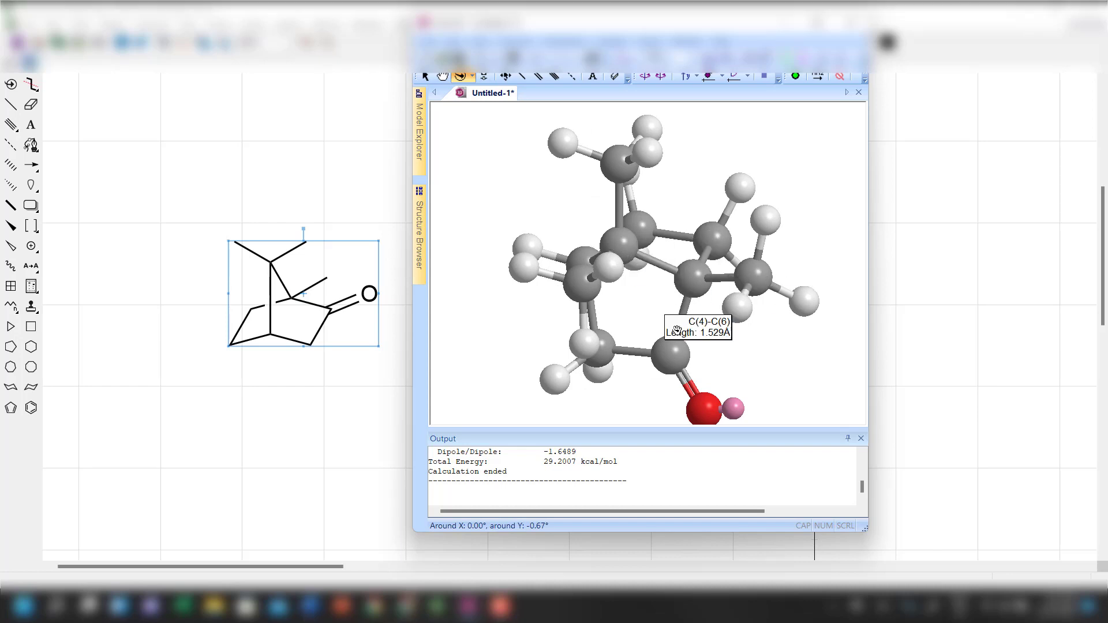
Keep rotating the ball-and-stick camphor model to match the flat ChemDraw sketch.
left_click_drag(700, 306, 718, 314)
left_click_drag(729, 297, 780, 280)
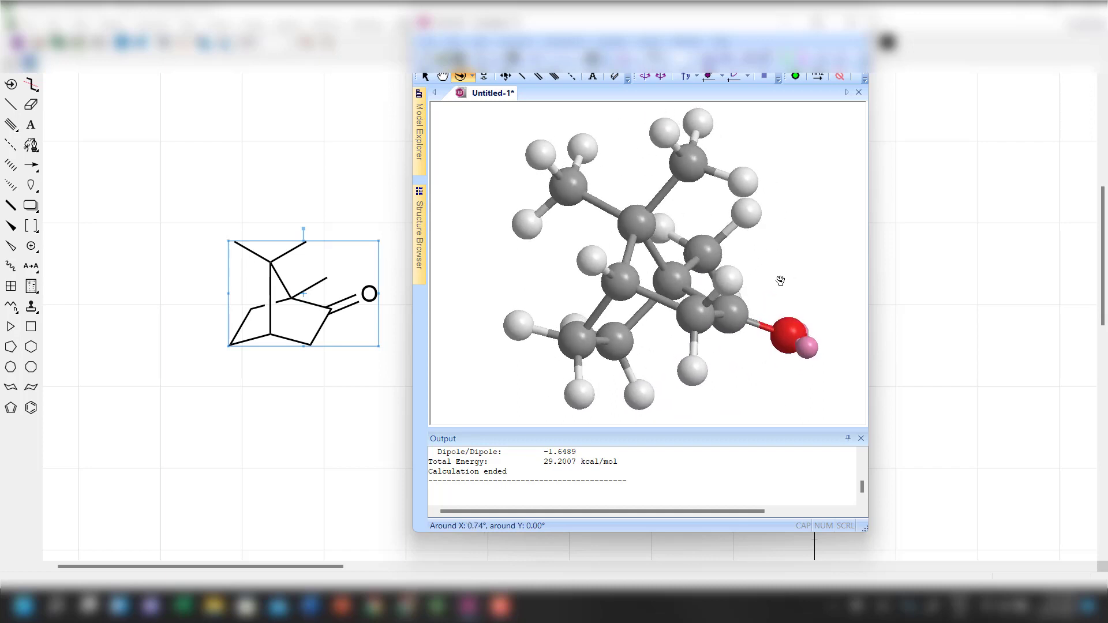
left_click_drag(780, 280, 780, 284)
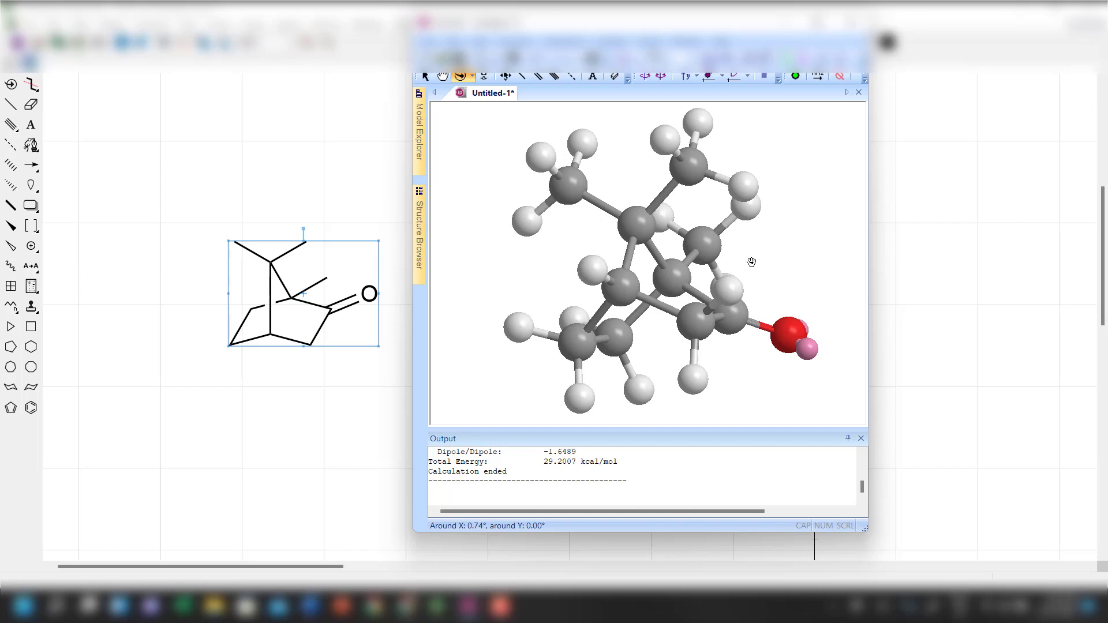
left_click_drag(752, 262, 750, 289)
left_click_drag(650, 349, 652, 357)
left_click_drag(668, 297, 665, 278)
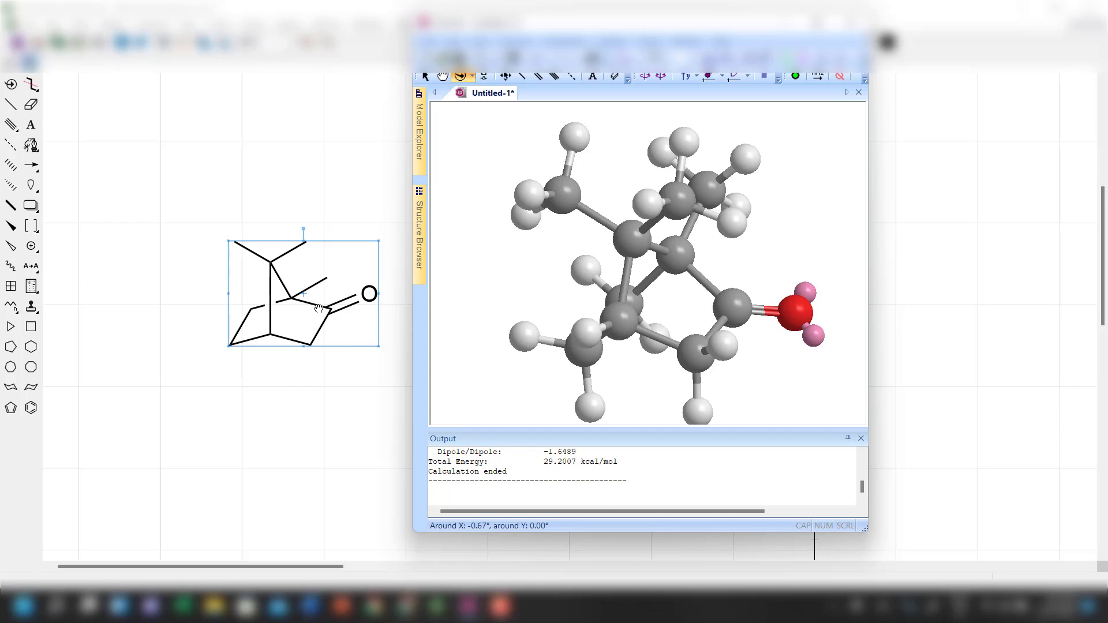
mouse_move(582, 319)
left_mouse_down()
mouse_move(599, 323)
mouse_move(616, 371)
mouse_move(617, 354)
left_mouse_up()
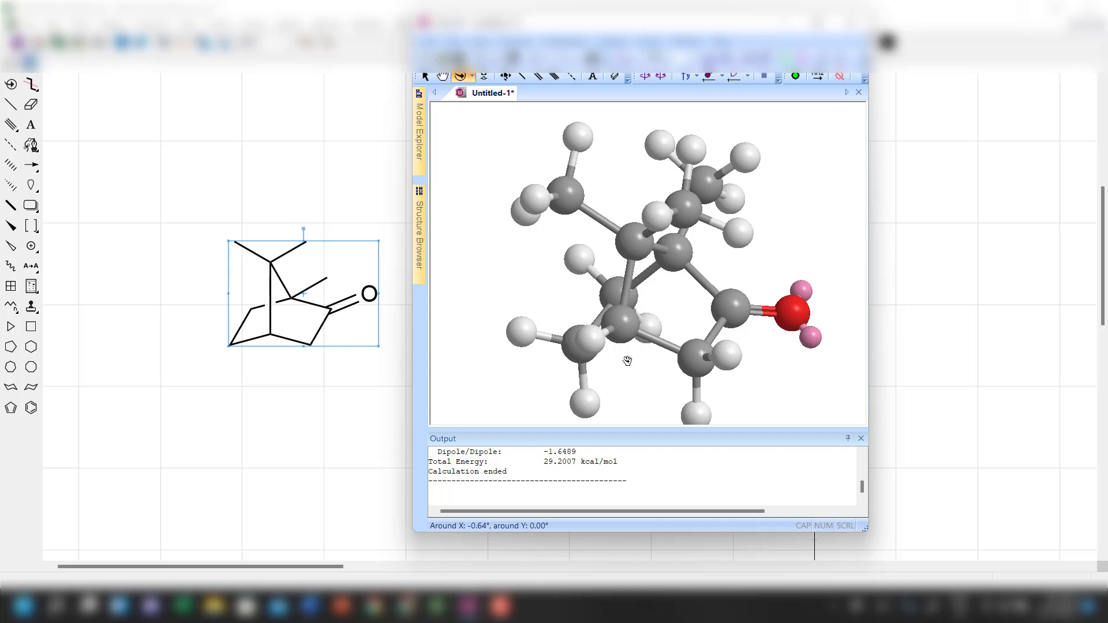
left_click_drag(629, 374, 630, 380)
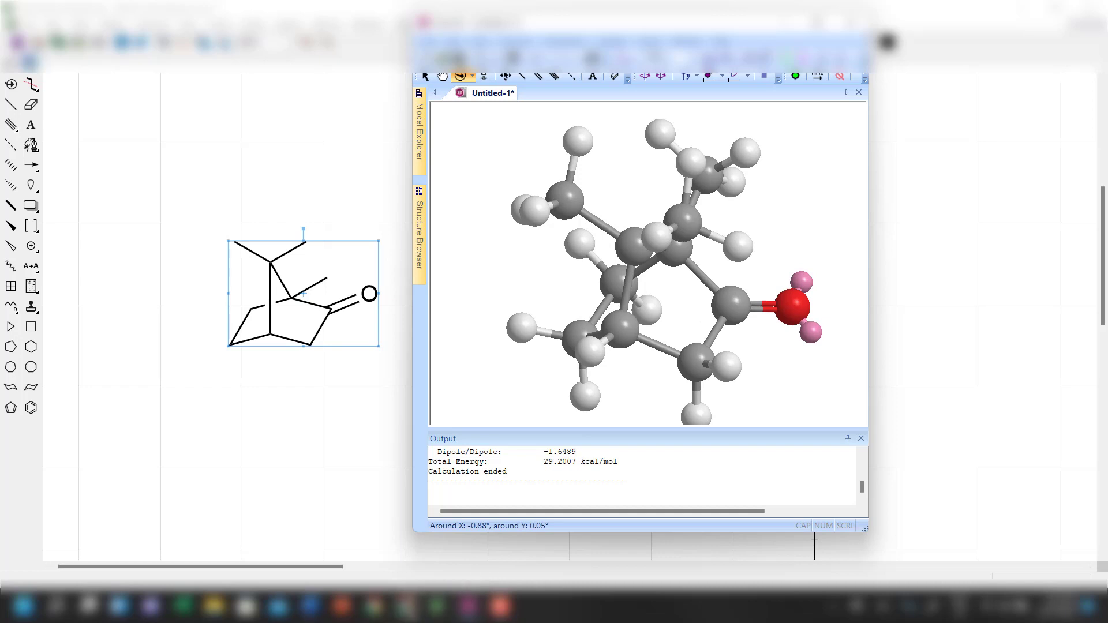
left_click(408, 606)
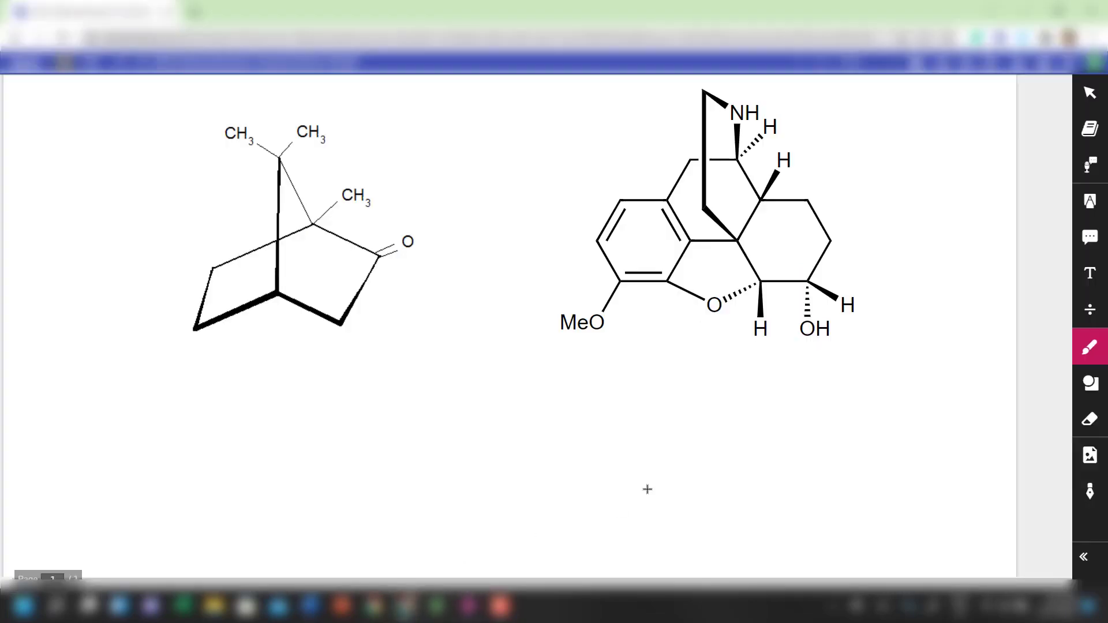
Sketch the bridgehead H and star the bridgehead stereocenter in blue.
mouse_move(281, 296)
left_mouse_down()
mouse_move(269, 337)
mouse_move(243, 342)
mouse_move(245, 380)
left_mouse_up()
mouse_move(249, 365)
left_mouse_down()
mouse_move(260, 358)
mouse_move(269, 385)
left_mouse_up()
left_click_drag(279, 288, 301, 278)
mouse_move(294, 268)
left_mouse_down()
mouse_move(287, 293)
mouse_move(300, 294)
left_mouse_up()
left_click_drag(281, 280, 302, 290)
Star the second stereocenter in blue and label the upper stereocenter S.
mouse_move(314, 239)
left_mouse_down()
mouse_move(325, 231)
mouse_move(319, 237)
left_mouse_up()
mouse_move(314, 244)
left_mouse_down()
mouse_move(331, 228)
mouse_move(335, 242)
left_mouse_up()
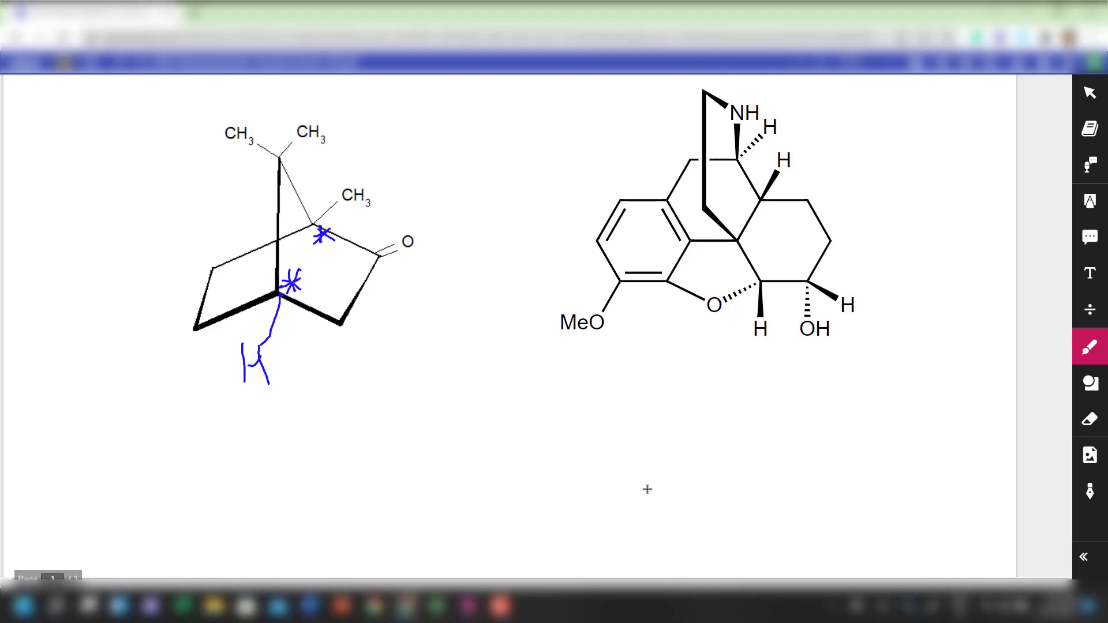
mouse_move(321, 183)
left_mouse_down()
mouse_move(306, 189)
mouse_move(307, 205)
left_mouse_up()
left_click(1089, 201)
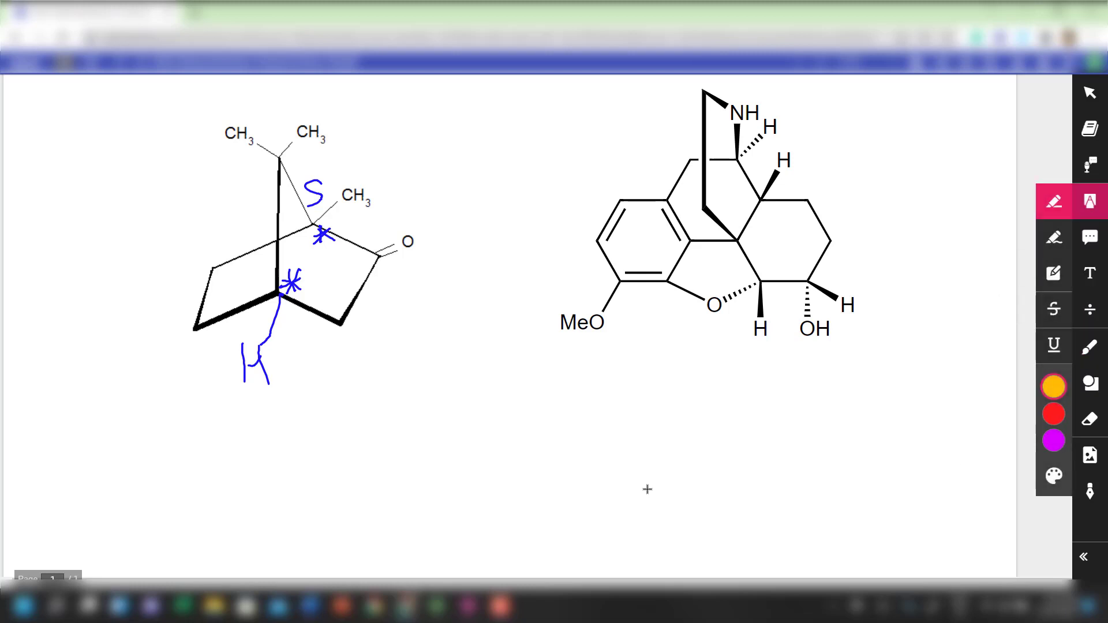
Highlight ring-corner carbons and write a green circled priority 4 below the H.
left_click(340, 324)
left_click(192, 327)
left_click(1090, 346)
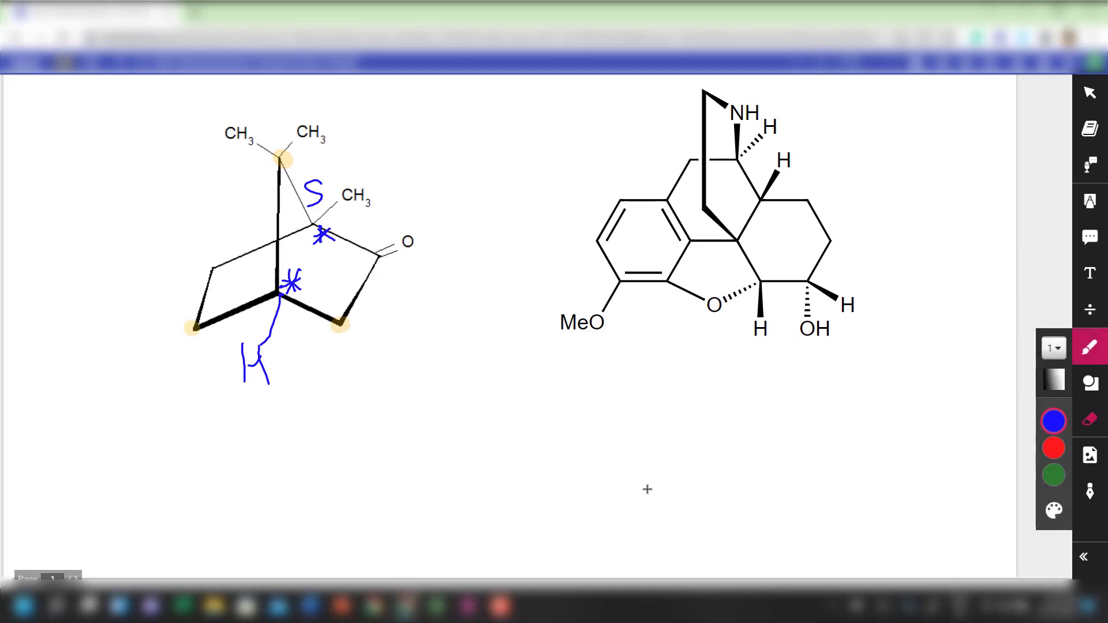
left_click(1054, 510)
left_click(981, 421)
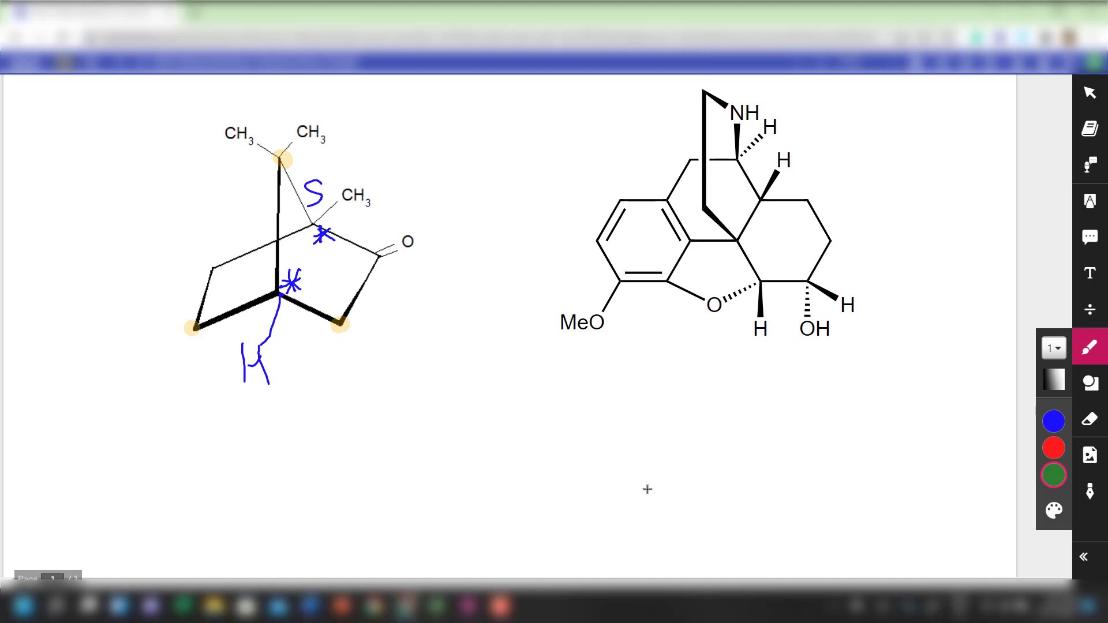
mouse_move(241, 397)
left_mouse_down()
mouse_move(268, 422)
mouse_move(256, 437)
mouse_move(246, 396)
left_mouse_up()
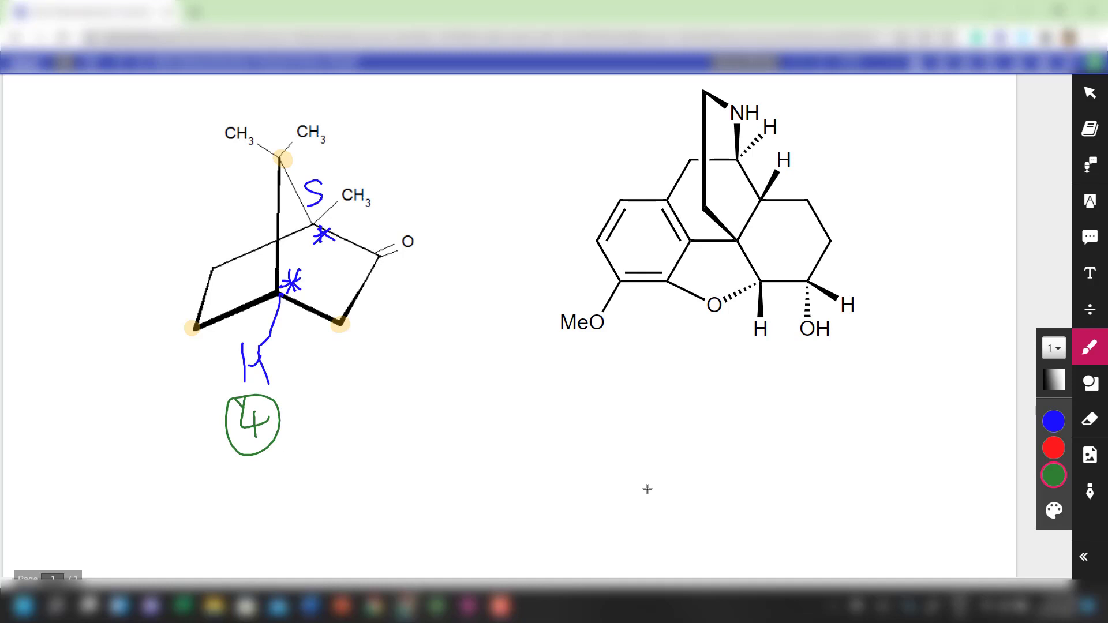
Circle the CH3 groups and S-stereocenter carbon in green, then write 'C, C, C'.
mouse_move(283, 144)
left_mouse_down()
mouse_move(289, 111)
mouse_move(297, 134)
left_mouse_up()
left_click_drag(226, 111, 222, 115)
mouse_move(311, 112)
left_mouse_down()
mouse_move(305, 148)
mouse_move(316, 112)
left_mouse_up()
left_click_drag(316, 207, 312, 211)
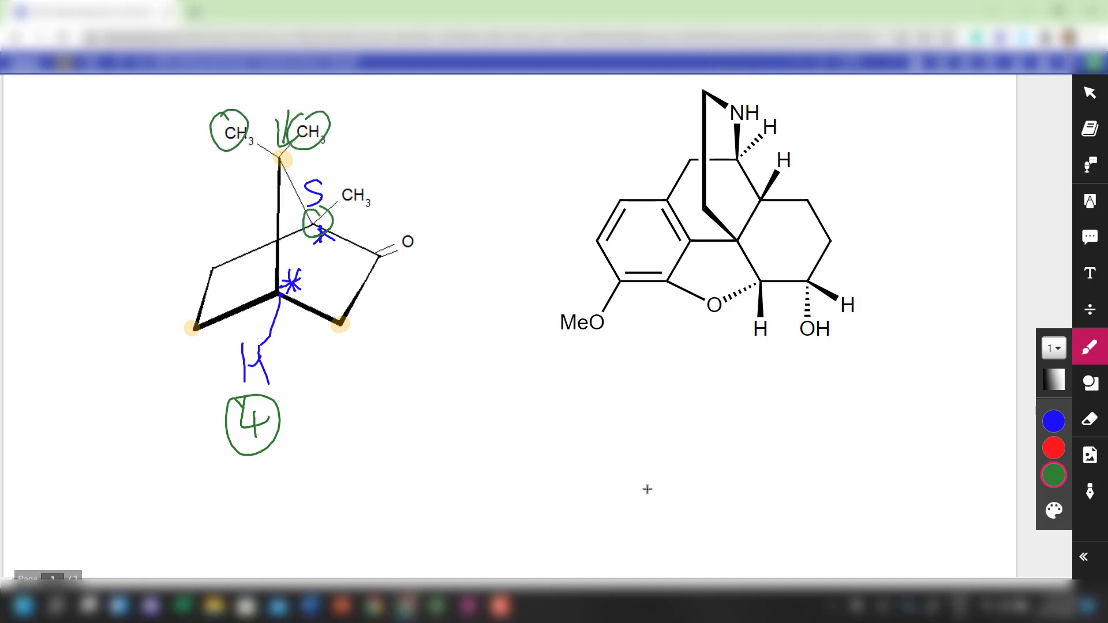
left_click_drag(424, 393, 436, 431)
left_click_drag(472, 393, 484, 426)
left_click_drag(509, 393, 532, 415)
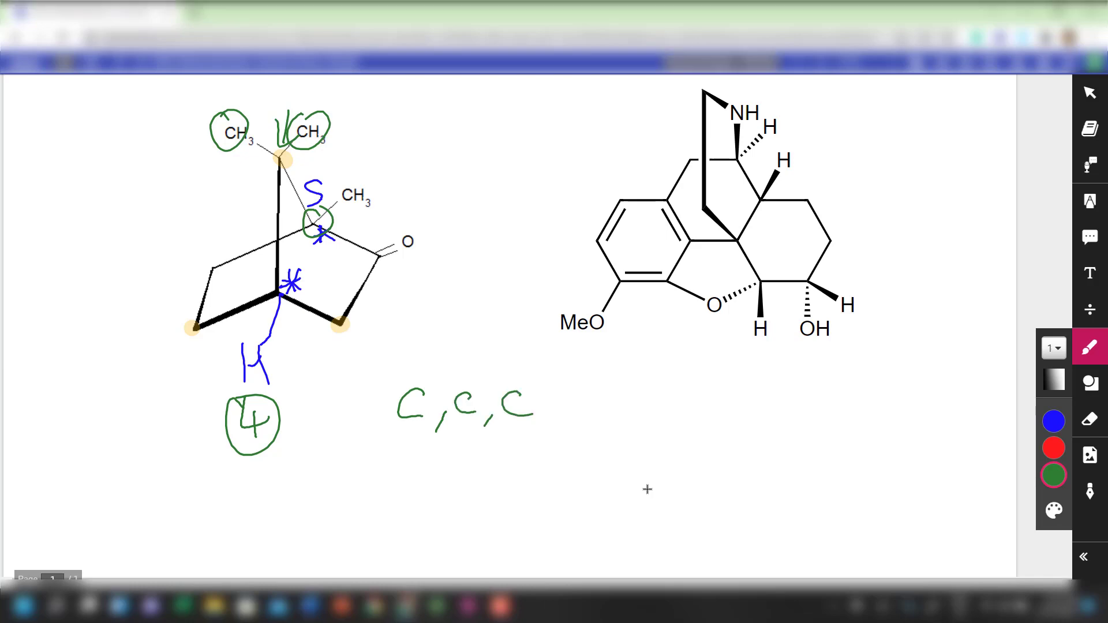
Write two green 'C, H, H' substituent rows beneath the 'C, C, C' list.
left_click_drag(423, 446, 437, 476)
mouse_move(457, 435)
left_mouse_down()
mouse_move(454, 466)
mouse_move(468, 454)
left_mouse_up()
left_click_drag(476, 432, 493, 480)
left_click_drag(511, 437, 509, 466)
left_click_drag(516, 453, 531, 452)
left_click_drag(537, 431, 534, 465)
left_click_drag(424, 496, 451, 524)
mouse_move(473, 484)
left_mouse_down()
mouse_move(470, 511)
mouse_move(487, 497)
left_mouse_up()
mouse_move(494, 481)
left_mouse_down()
mouse_move(492, 511)
mouse_move(509, 523)
left_mouse_up()
left_click_drag(523, 478, 522, 510)
left_click_drag(522, 497, 542, 491)
left_click_drag(554, 472, 550, 508)
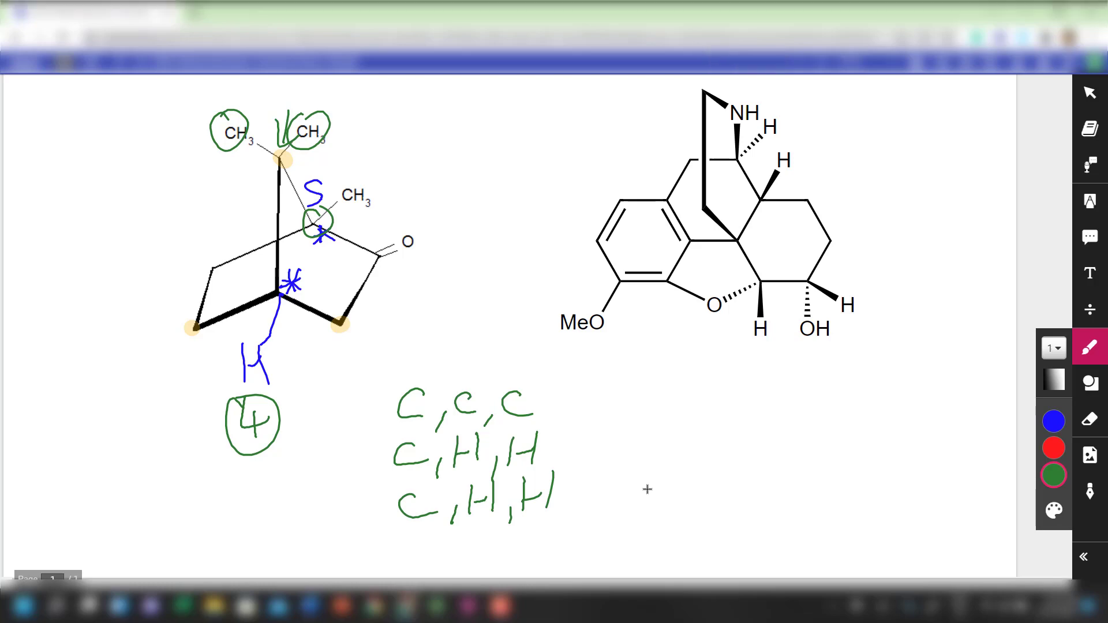
Add circled priority 1 labels, then switch the pen colour to red.
left_click_drag(363, 382, 363, 408)
mouse_move(365, 369)
left_mouse_down()
mouse_move(341, 388)
mouse_move(370, 371)
left_mouse_up()
mouse_move(252, 160)
left_mouse_down()
mouse_move(253, 192)
mouse_move(248, 151)
left_mouse_up()
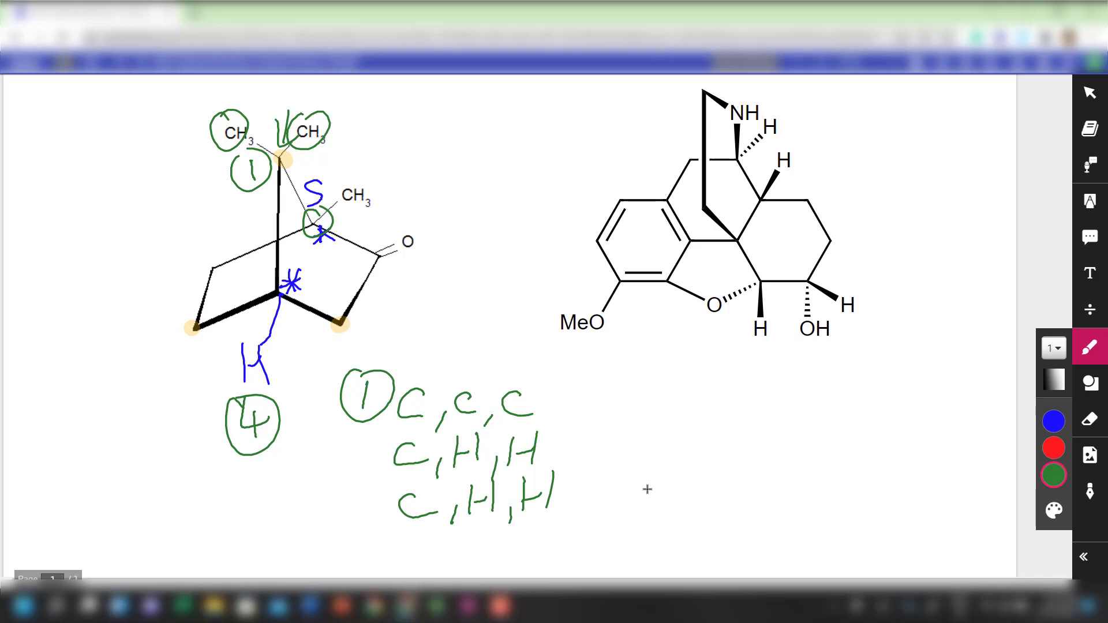
left_click(1054, 510)
left_click(981, 448)
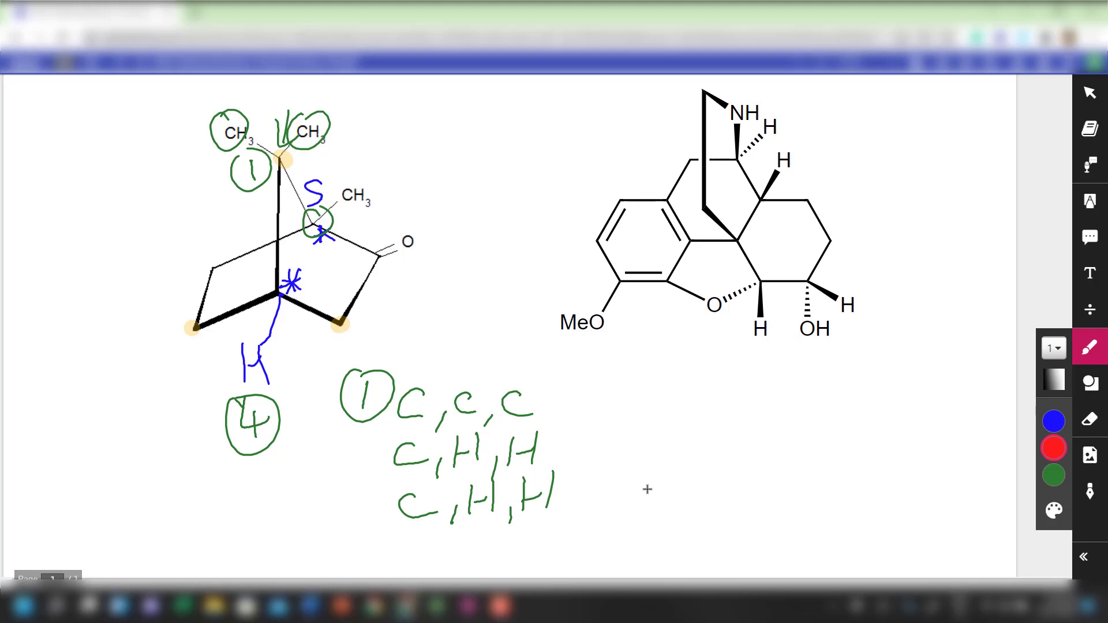
Undo the stray red ellipses and strike out both 'C, H, H' rows.
mouse_move(401, 380)
left_mouse_down()
mouse_move(433, 407)
mouse_move(411, 381)
mouse_move(473, 372)
left_mouse_up()
key("ctrl+z")
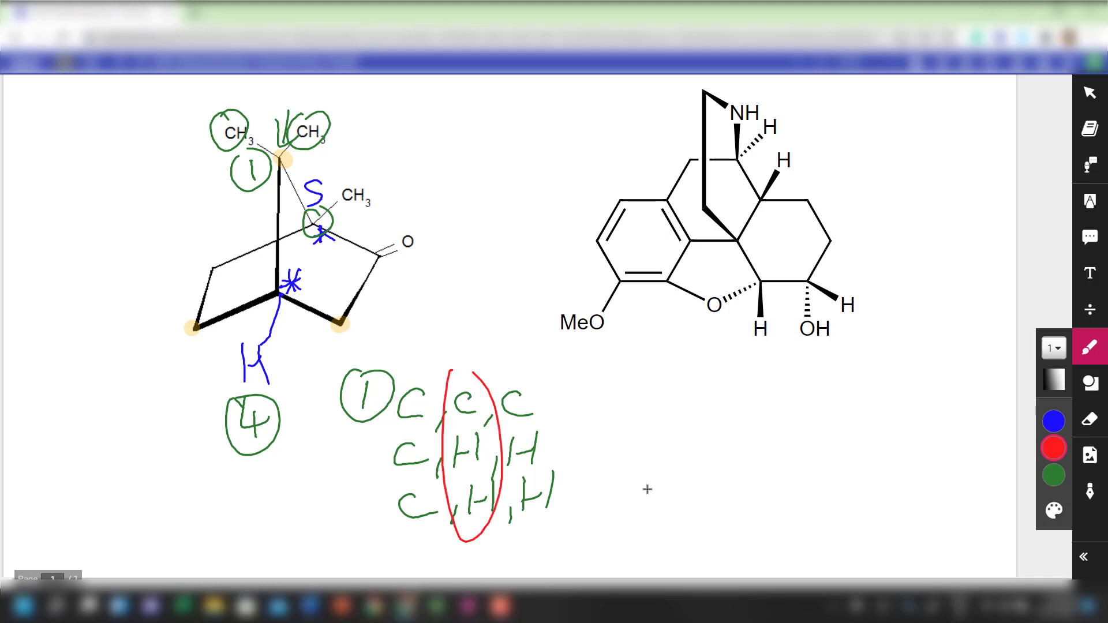
key("ctrl+z")
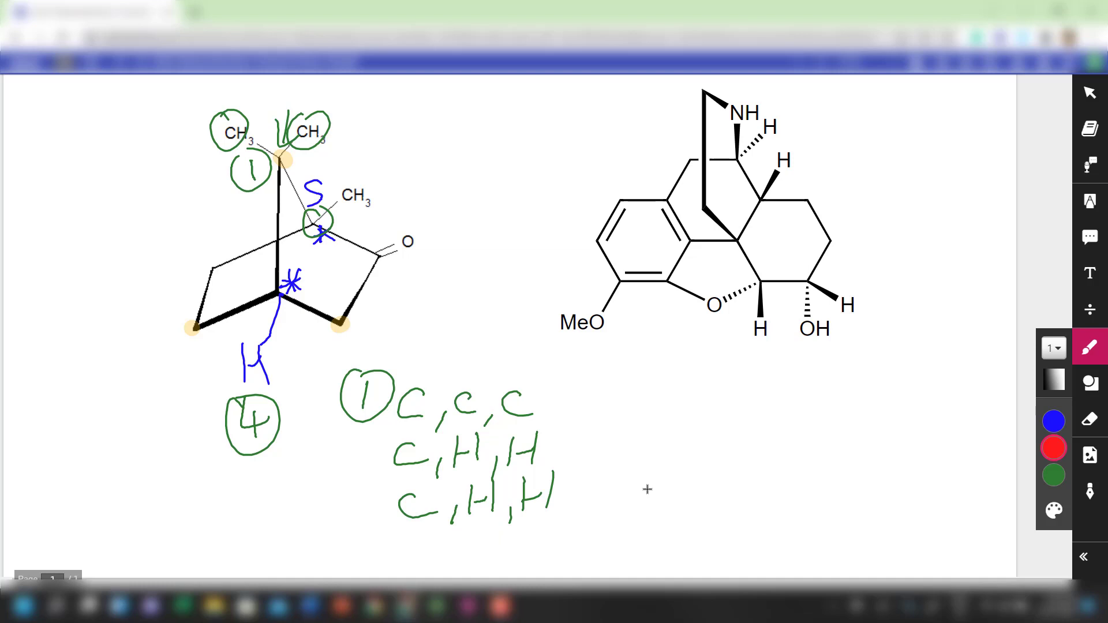
left_click_drag(386, 456, 581, 451)
left_click_drag(397, 505, 567, 501)
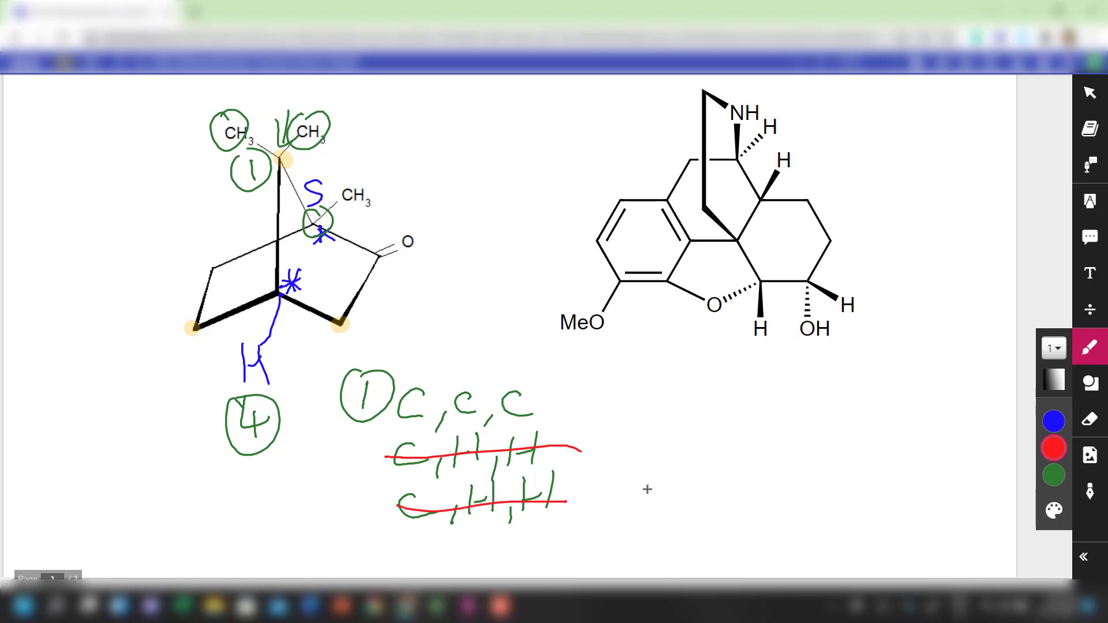
Draw red arrows by the carbonyl and ring, circle the O, mark the upper stereocentre.
left_click_drag(383, 267, 398, 309)
mouse_move(386, 264)
left_mouse_down()
mouse_move(379, 286)
mouse_move(410, 277)
left_mouse_up()
left_click_drag(159, 280, 215, 261)
left_click_drag(214, 263, 204, 280)
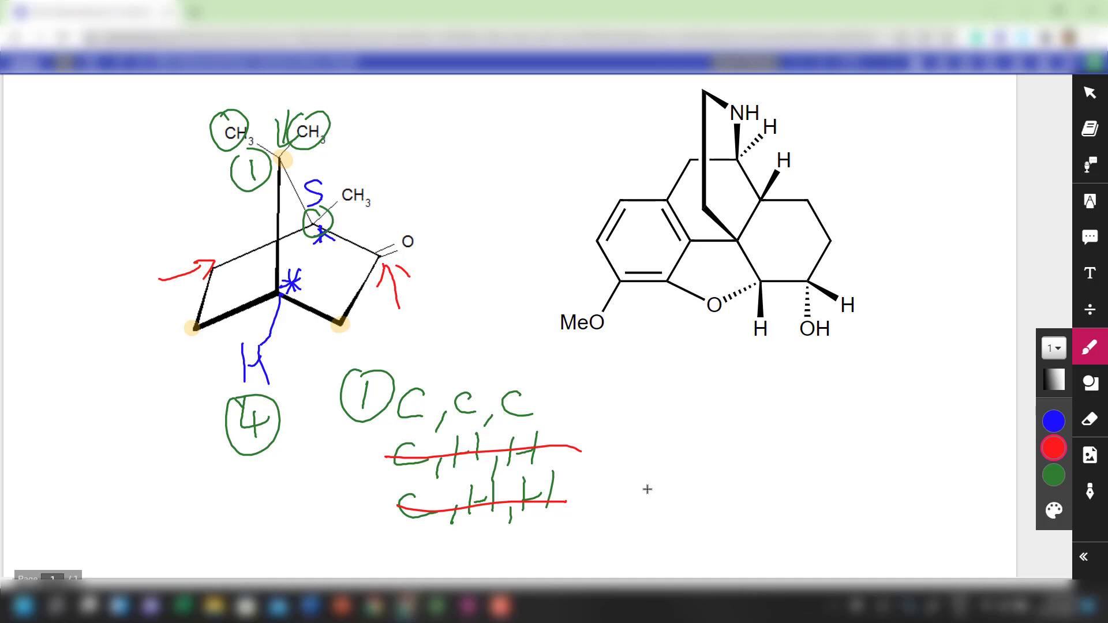
left_click_drag(425, 217, 441, 221)
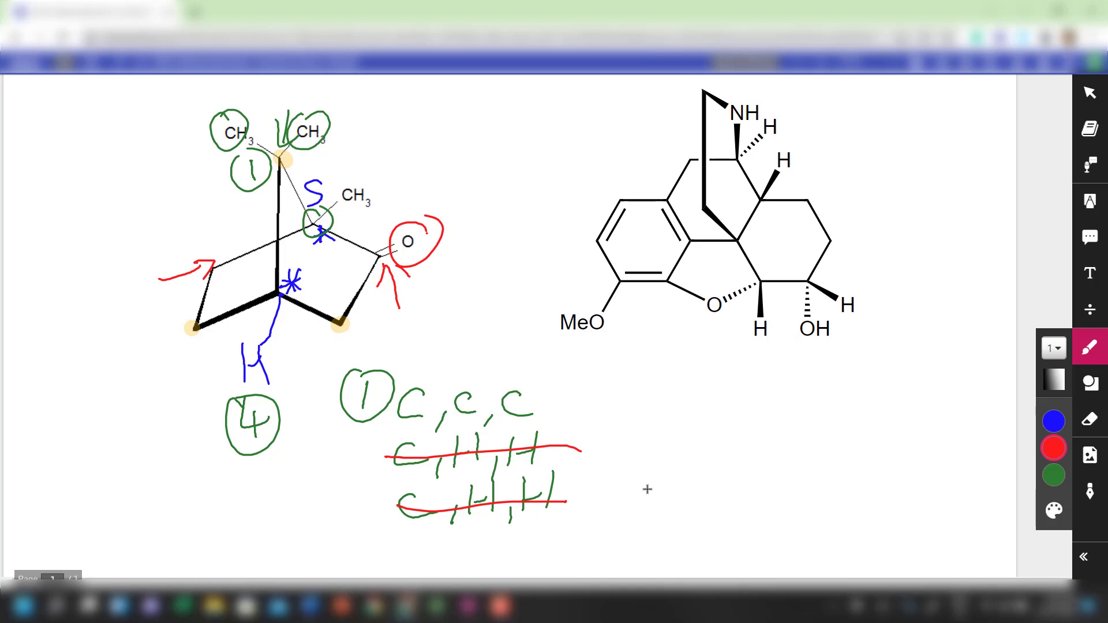
left_click_drag(314, 223, 300, 236)
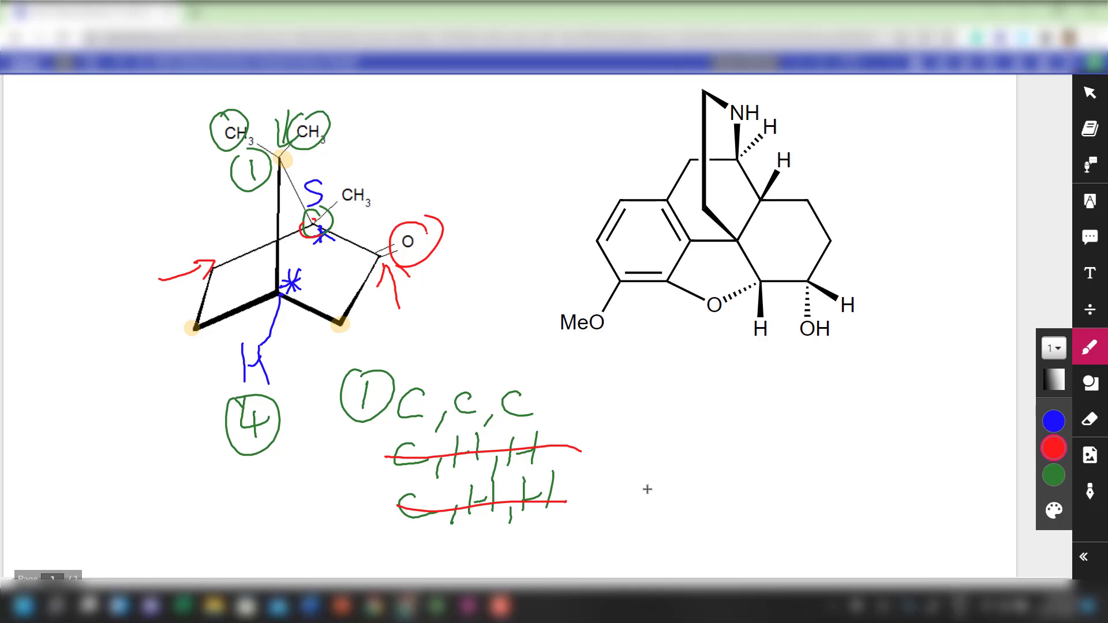
Label the lower-right and lower-left ring corners with circled priorities 2 and 3.
left_click_drag(350, 339, 373, 344)
mouse_move(364, 316)
left_mouse_down()
mouse_move(340, 319)
mouse_move(382, 323)
left_mouse_up()
mouse_move(151, 334)
left_mouse_down()
mouse_move(161, 326)
mouse_move(180, 352)
left_mouse_up()
left_click_drag(167, 305, 176, 310)
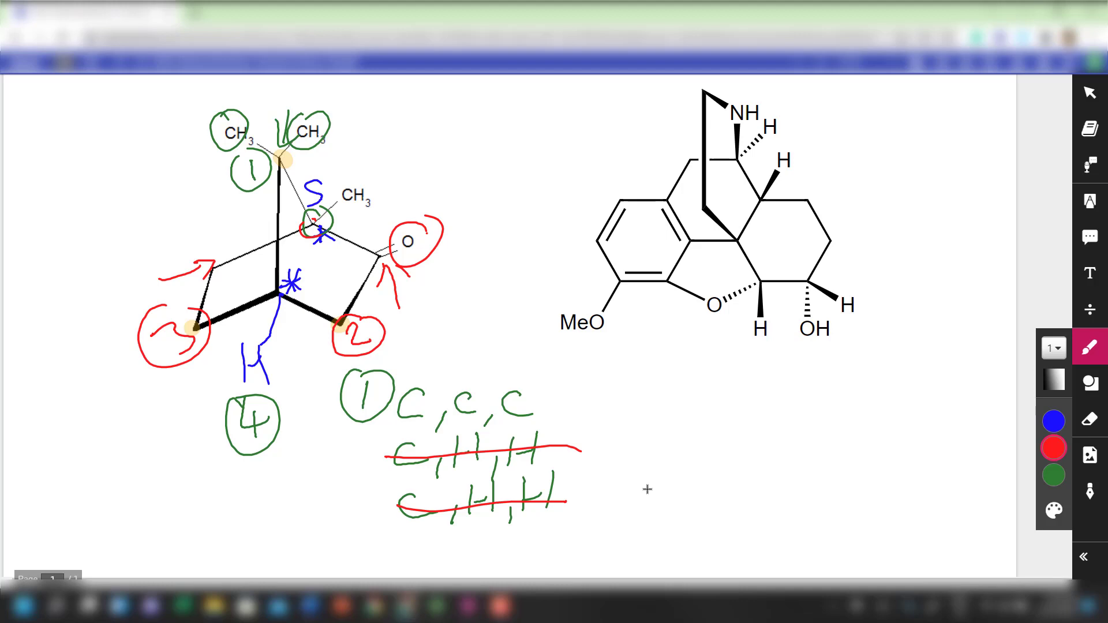
Draw a red rotation arrow around camphor, write R, and retrace the central H in red.
mouse_move(258, 193)
left_mouse_down()
mouse_move(367, 279)
mouse_move(333, 403)
mouse_move(172, 427)
mouse_move(125, 339)
mouse_move(109, 379)
mouse_move(151, 331)
left_mouse_up()
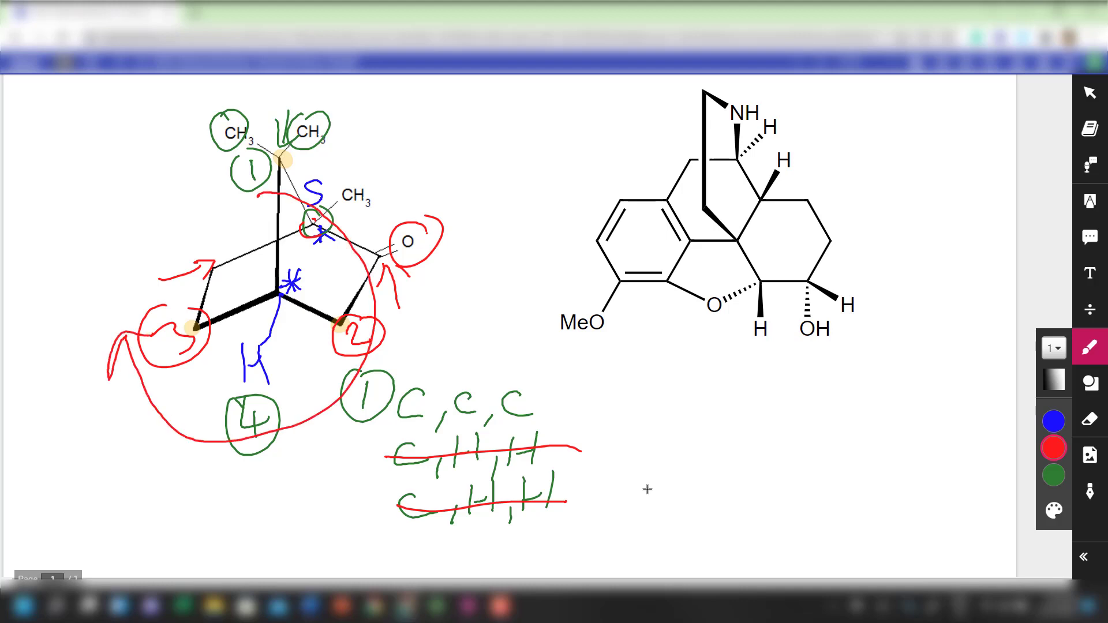
left_click_drag(433, 306, 432, 348)
mouse_move(429, 316)
left_mouse_down()
mouse_move(432, 347)
mouse_move(447, 331)
mouse_move(468, 342)
left_mouse_up()
mouse_move(237, 336)
left_mouse_down()
mouse_move(247, 375)
mouse_move(267, 360)
left_mouse_up()
left_click_drag(267, 327, 265, 374)
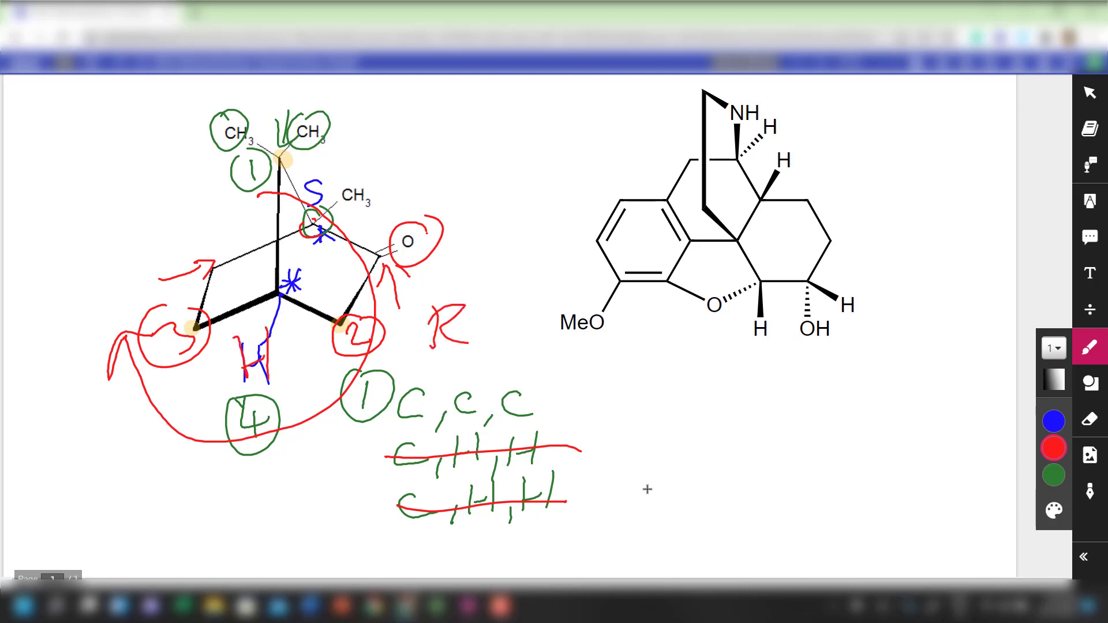
Add a red bracket at the top, a large arc around the ring, and an arrowhead toward R.
mouse_move(341, 114)
left_mouse_down()
mouse_move(408, 128)
mouse_move(410, 197)
left_mouse_up()
mouse_move(121, 265)
left_mouse_down()
mouse_move(81, 400)
mouse_move(347, 447)
mouse_move(349, 346)
mouse_move(405, 331)
mouse_move(453, 367)
left_mouse_up()
left_click_drag(238, 275, 273, 296)
left_click_drag(219, 220, 233, 263)
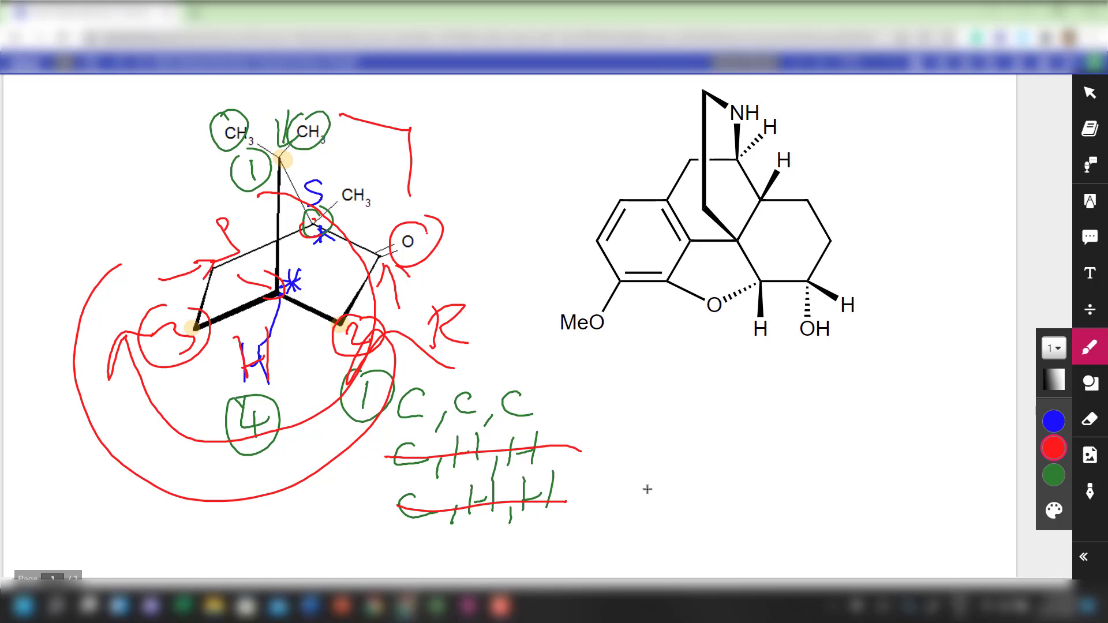
scroll(646, 489, "down", 5)
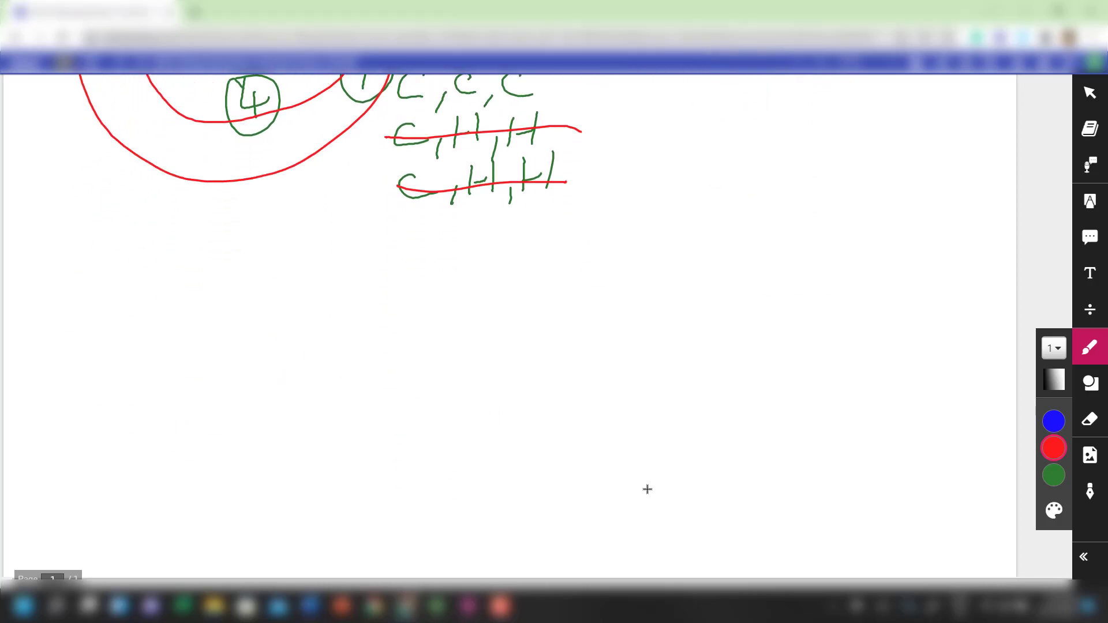
Sketch a red three-branch centre with circled priorities 1, 2 and 3.
mouse_move(390, 266)
left_mouse_down()
mouse_move(395, 342)
mouse_move(328, 392)
left_mouse_up()
left_click_drag(398, 341, 455, 366)
mouse_move(373, 223)
left_mouse_down()
mouse_move(376, 258)
mouse_move(370, 226)
left_mouse_up()
mouse_move(474, 357)
left_mouse_down()
mouse_move(490, 351)
mouse_move(505, 375)
left_mouse_up()
mouse_move(488, 331)
left_mouse_down()
mouse_move(505, 373)
mouse_move(468, 398)
mouse_move(508, 342)
left_mouse_up()
left_click_drag(275, 390, 288, 424)
left_click_drag(272, 367, 326, 391)
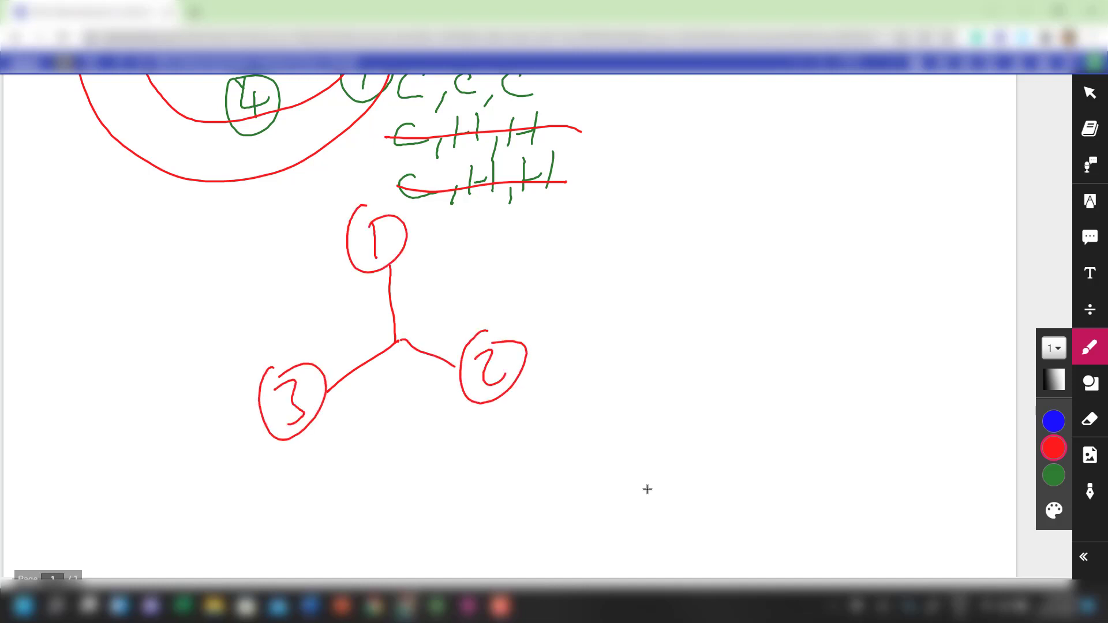
In green, add a wedge labelled 4, a clockwise arrow through 1-2-3, and R.
left_click(1053, 474)
mouse_move(397, 351)
left_mouse_down()
mouse_move(386, 407)
mouse_move(404, 407)
mouse_move(388, 409)
mouse_move(397, 402)
mouse_move(391, 474)
left_mouse_up()
mouse_move(371, 418)
left_mouse_down()
mouse_move(357, 487)
mouse_move(376, 413)
left_mouse_up()
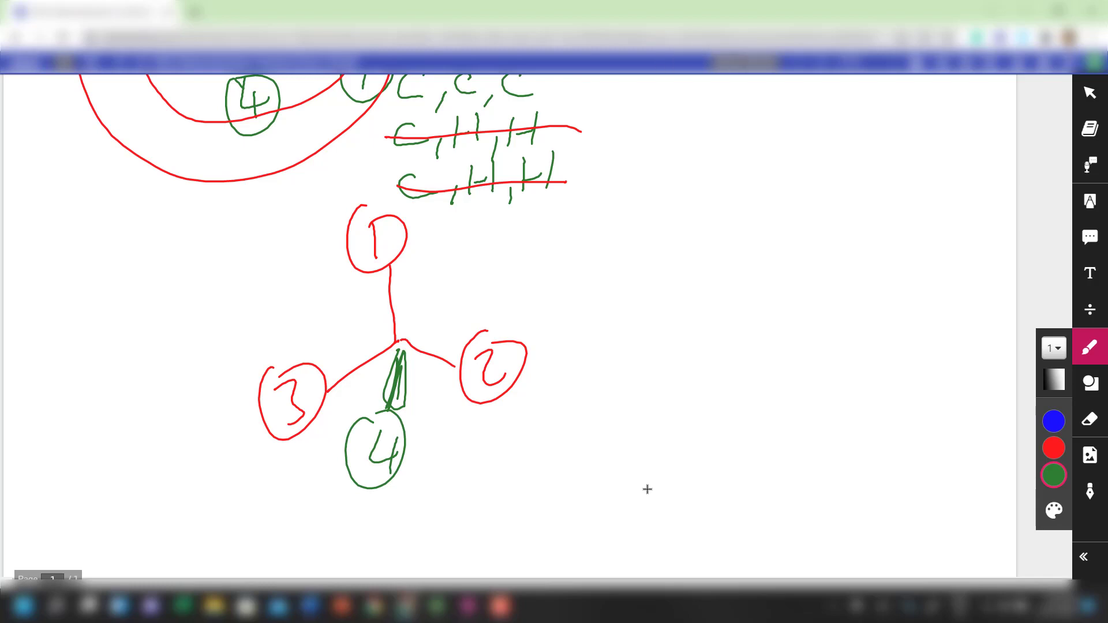
mouse_move(415, 245)
left_mouse_down()
mouse_move(306, 512)
mouse_move(233, 359)
mouse_move(281, 333)
left_mouse_up()
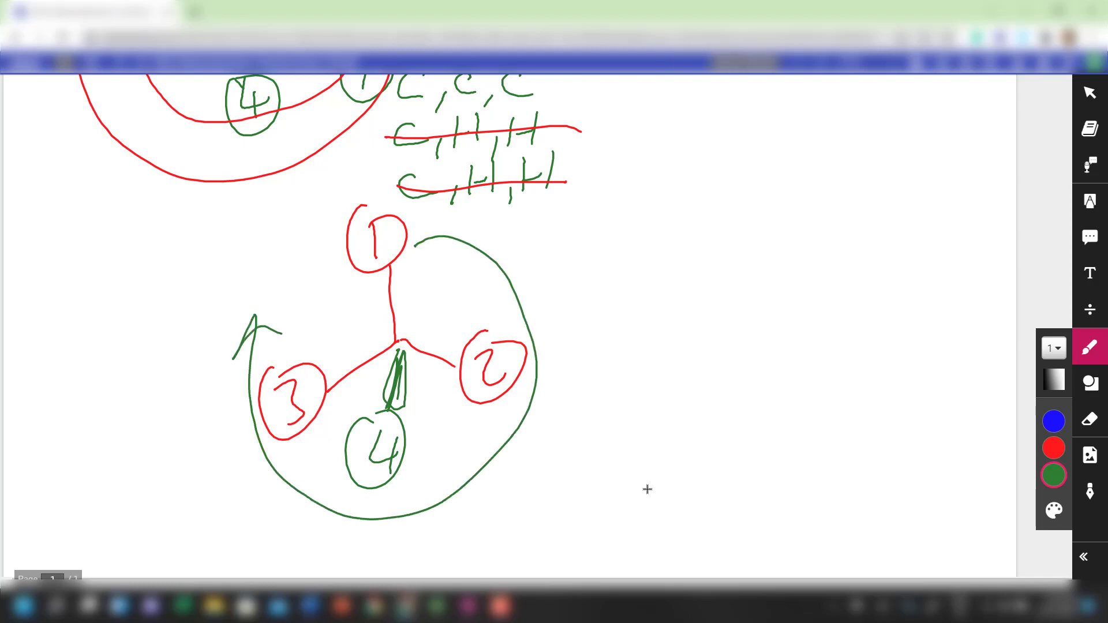
mouse_move(547, 443)
left_mouse_down()
mouse_move(538, 502)
mouse_move(592, 493)
left_mouse_up()
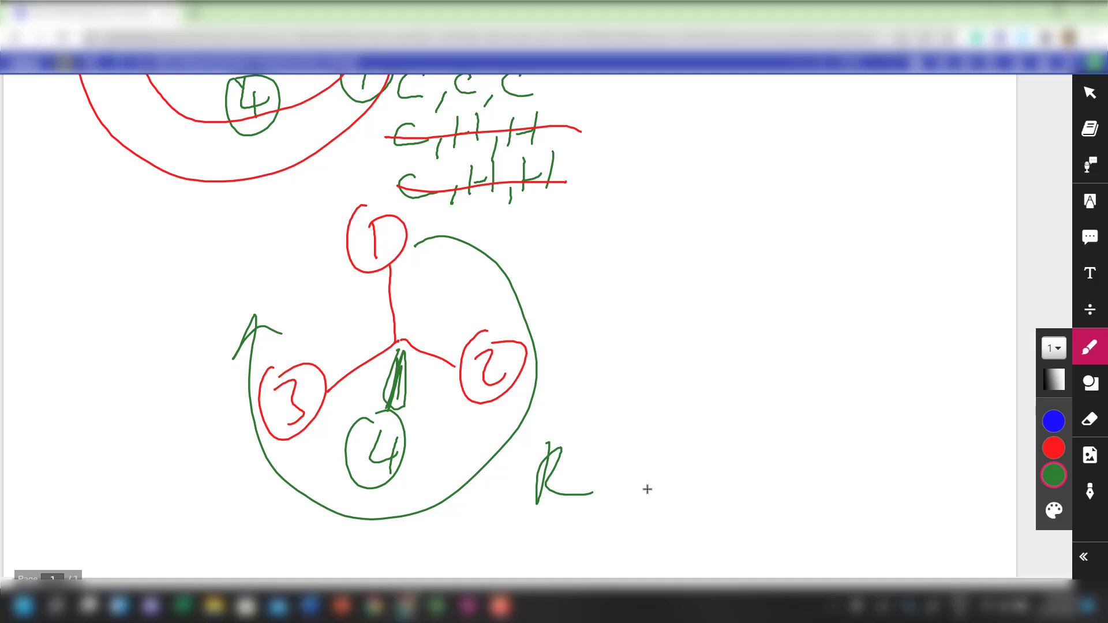
Correct the first sketch's R to S and draw a second centre labelled 1, 2, 3.
left_click_drag(575, 425, 551, 493)
mouse_move(641, 442)
left_mouse_down()
mouse_move(642, 468)
mouse_move(607, 477)
left_mouse_up()
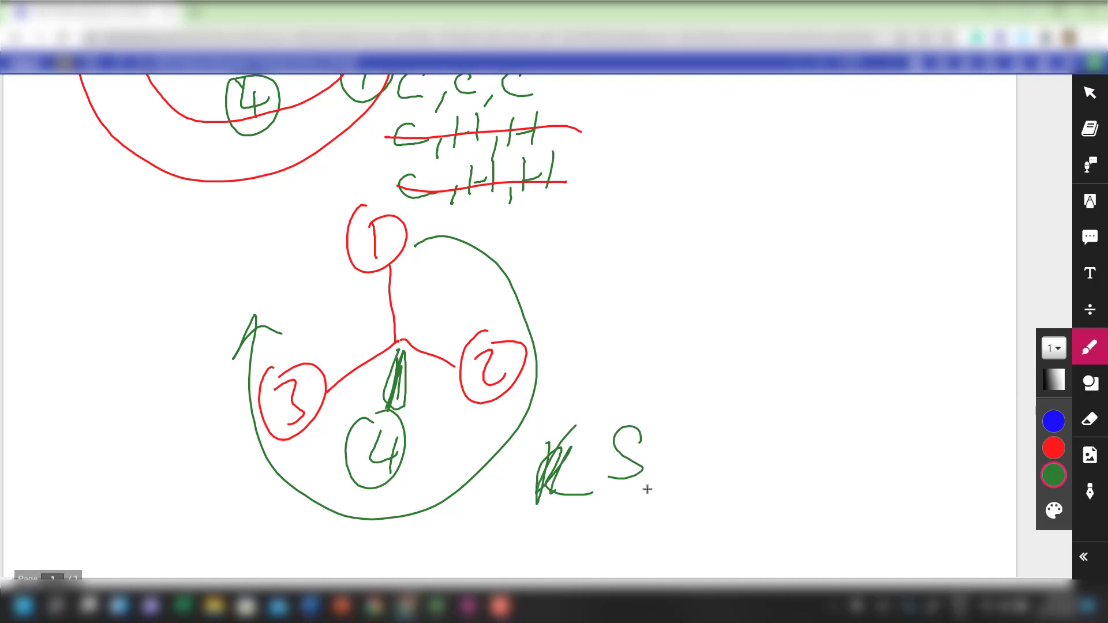
left_click_drag(824, 301, 822, 369)
mouse_move(762, 404)
left_mouse_down()
mouse_move(848, 383)
mouse_move(897, 403)
left_mouse_up()
left_click_drag(816, 260, 820, 287)
mouse_move(809, 252)
left_mouse_down()
mouse_move(845, 263)
mouse_move(824, 298)
left_mouse_up()
left_click_drag(907, 393, 933, 408)
mouse_move(918, 375)
left_mouse_down()
mouse_move(934, 411)
mouse_move(914, 377)
left_mouse_up()
mouse_move(722, 391)
left_mouse_down()
mouse_move(731, 423)
mouse_move(747, 416)
left_mouse_up()
Add a wavy bond to a circled H labelled as priority 4 on the second sketch.
mouse_move(826, 370)
left_mouse_down()
mouse_move(861, 345)
mouse_move(844, 350)
mouse_move(866, 345)
mouse_move(872, 360)
left_mouse_up()
left_click_drag(870, 347, 901, 340)
left_click_drag(905, 324, 893, 363)
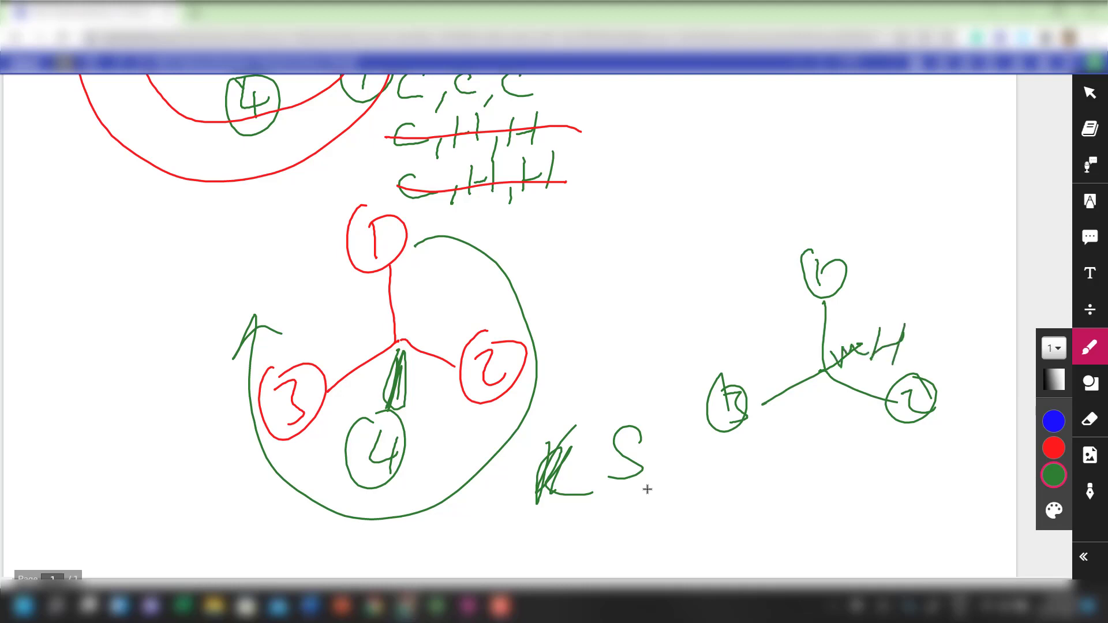
left_click_drag(884, 310, 963, 311)
left_click_drag(952, 297, 943, 333)
mouse_move(945, 281)
left_mouse_down()
mouse_move(981, 292)
mouse_move(946, 280)
left_mouse_up()
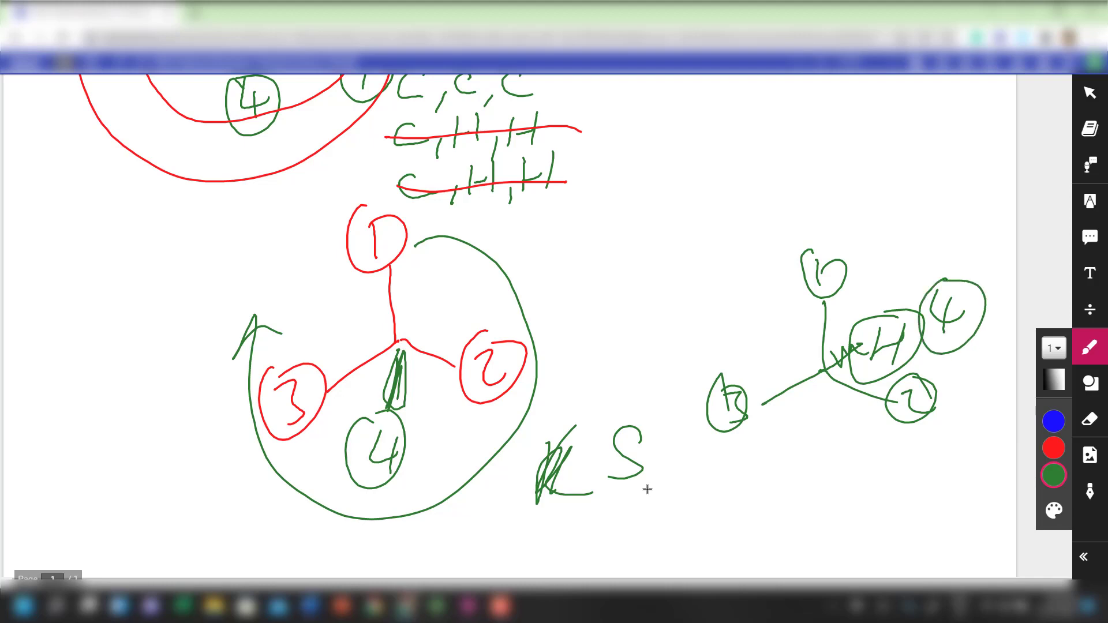
Draw a green rotation loop and a circled R below the second sketch.
mouse_move(806, 299)
left_mouse_down()
mouse_move(703, 346)
mouse_move(791, 330)
left_mouse_up()
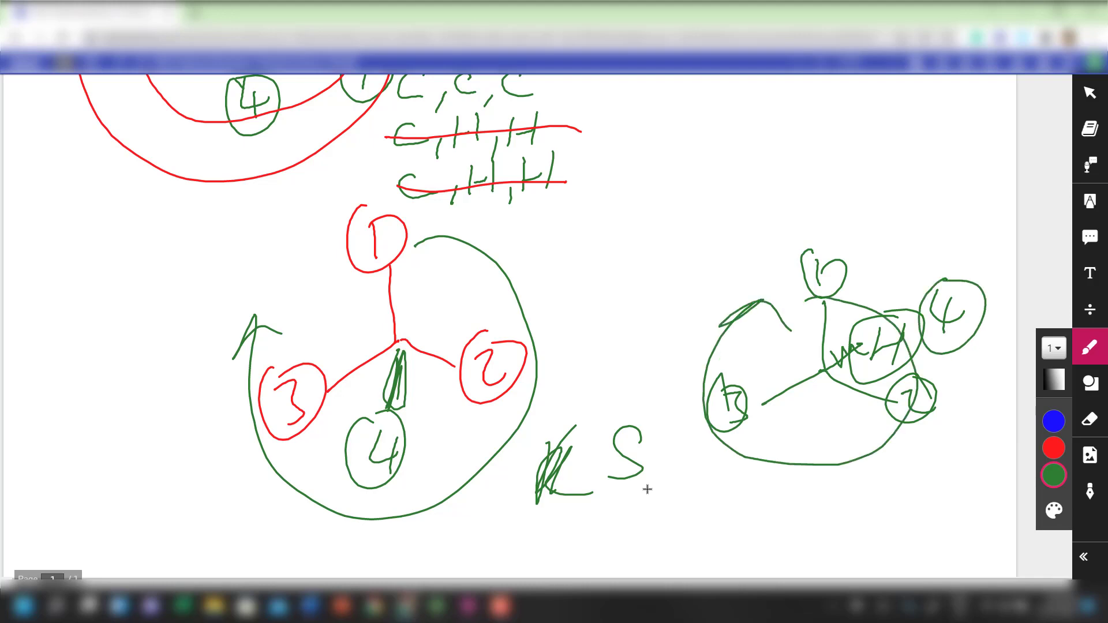
mouse_move(848, 472)
left_mouse_down()
mouse_move(842, 536)
mouse_move(889, 512)
left_mouse_up()
mouse_move(869, 457)
left_mouse_down()
mouse_move(908, 465)
mouse_move(882, 445)
left_mouse_up()
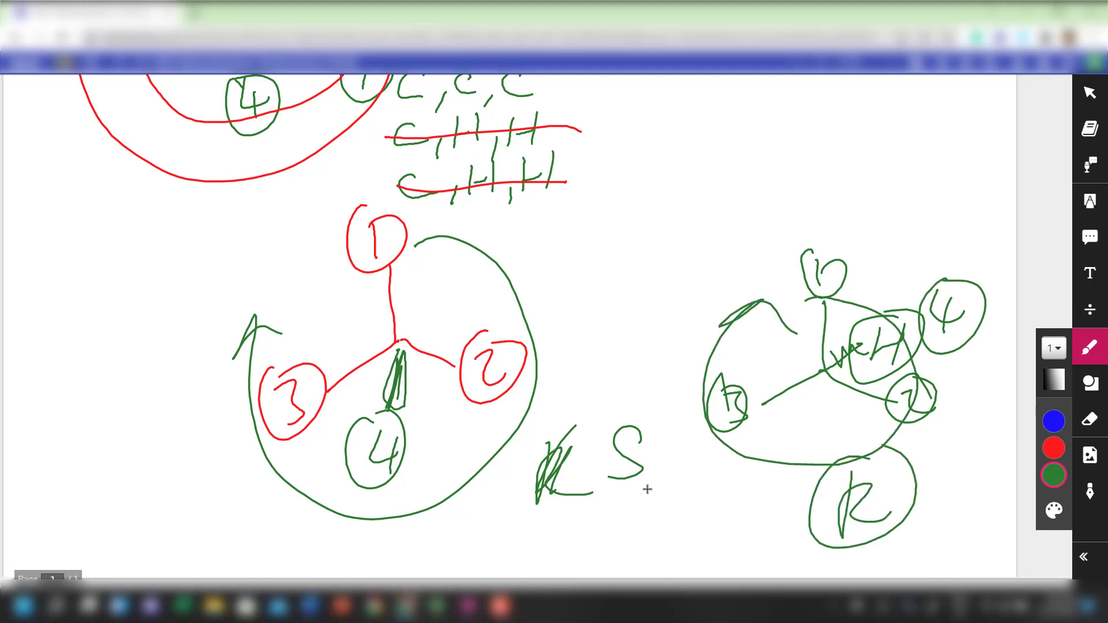
scroll(647, 489, "up", 6)
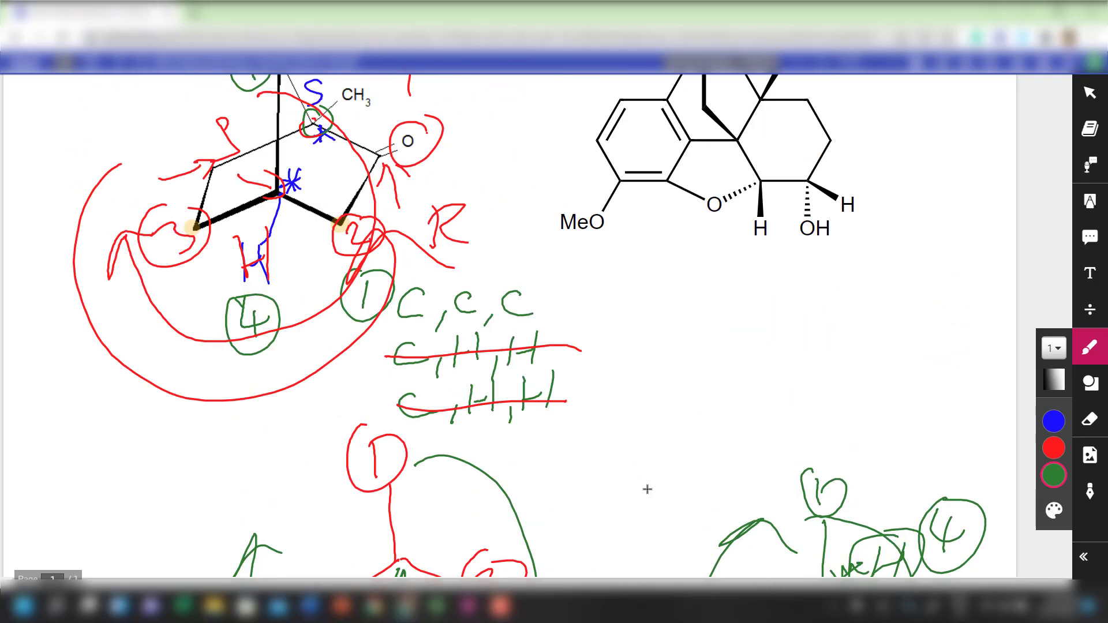